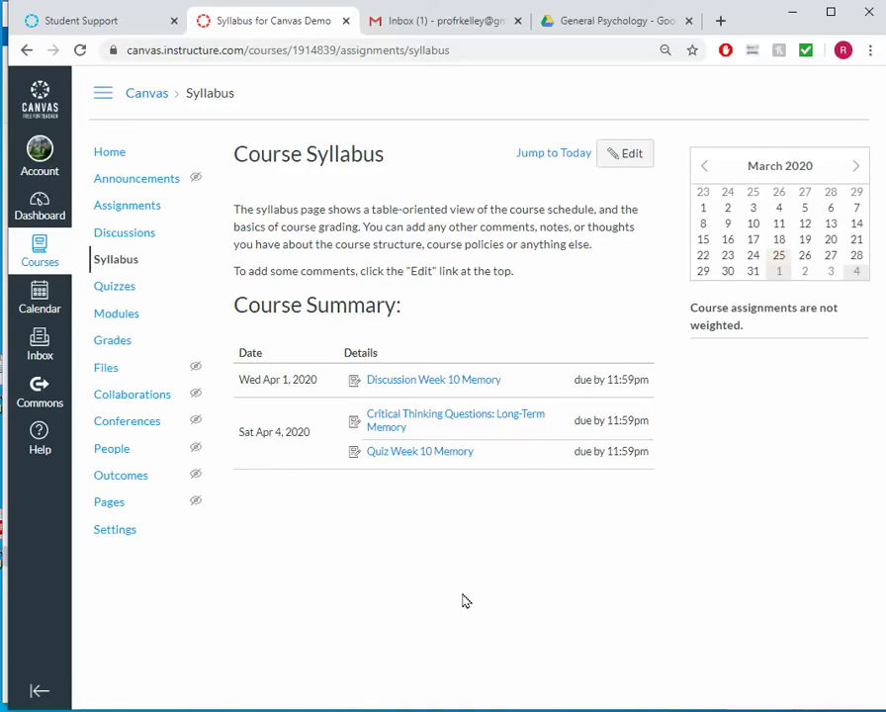
Set the course home page to Syllabus and open the course syllabus for editing.
left_click(115, 161)
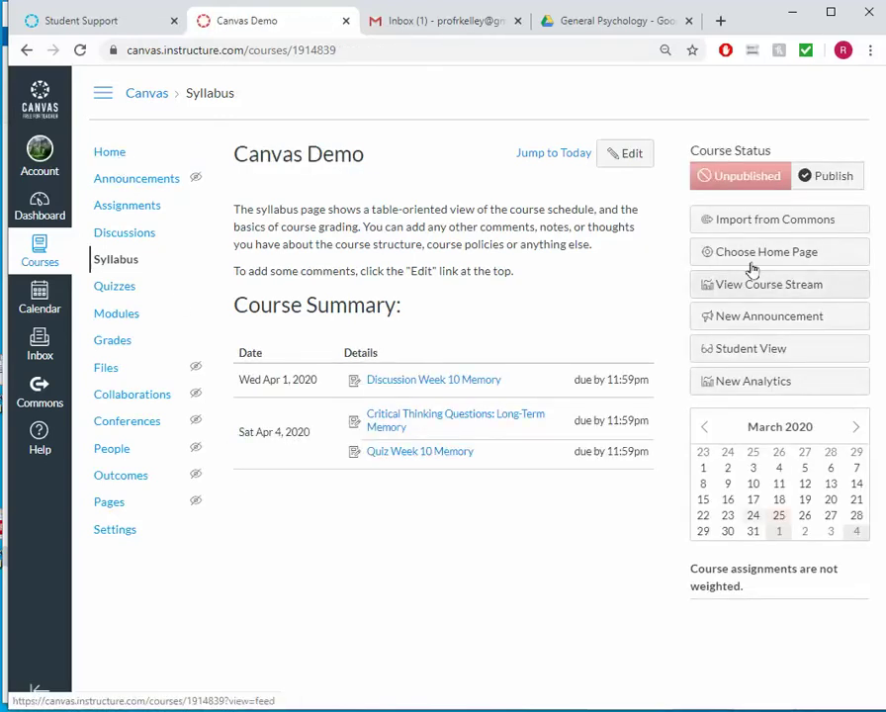
left_click(758, 253)
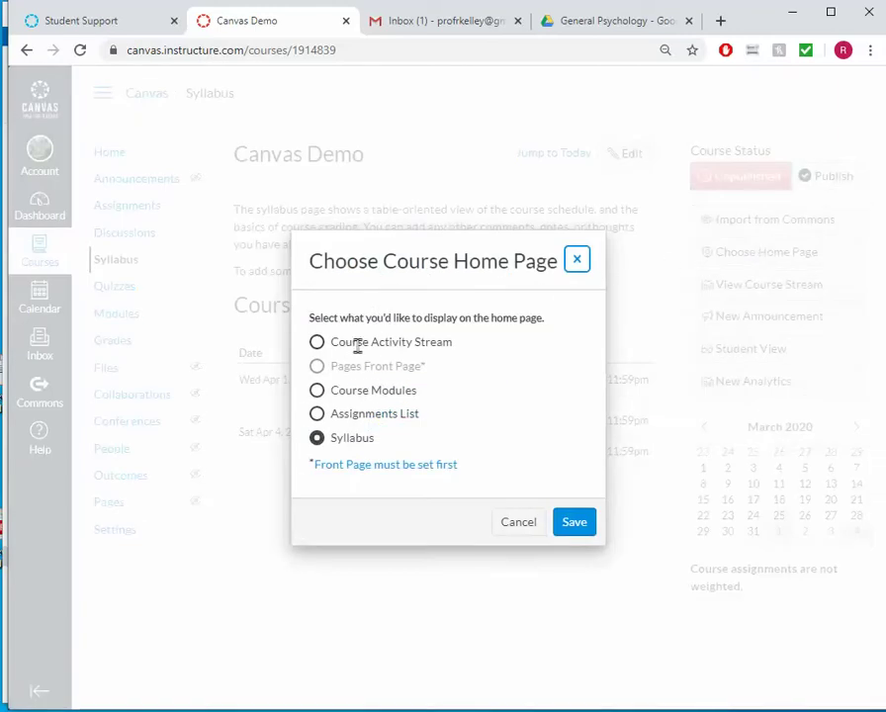
left_click(317, 438)
left_click(579, 522)
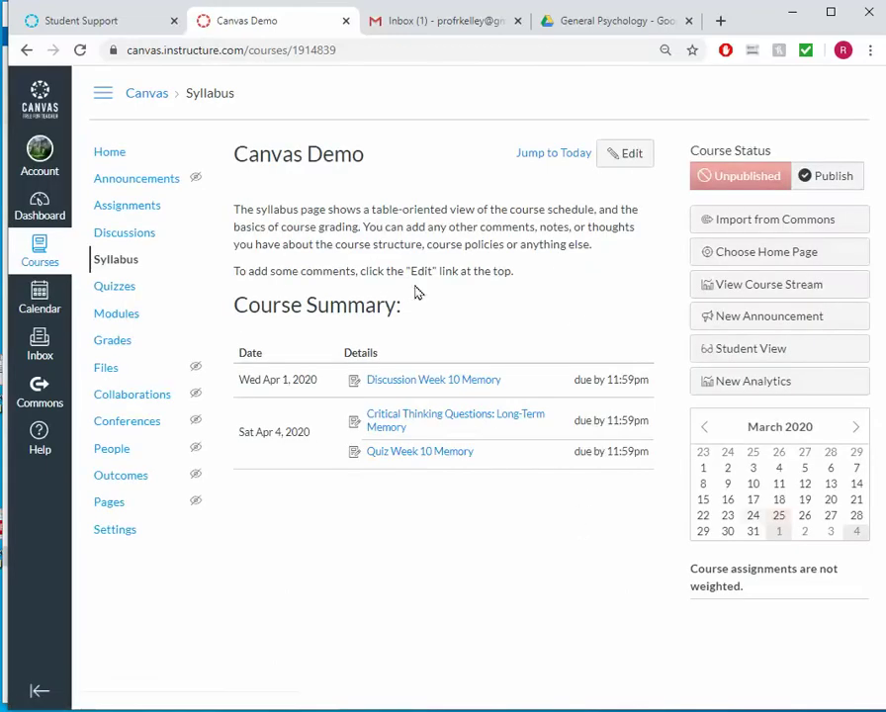
left_click(117, 265)
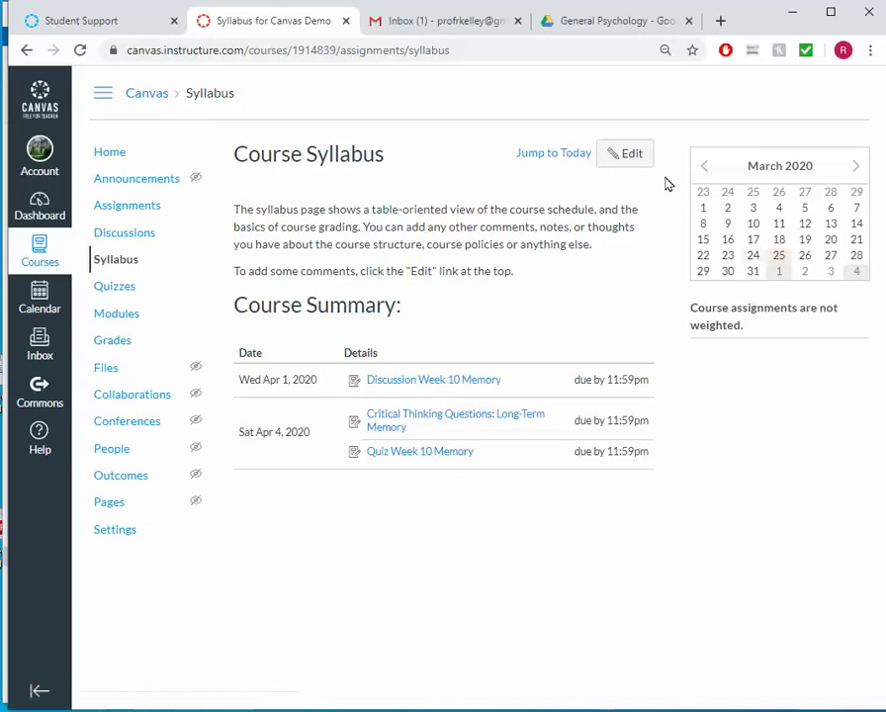
left_click(626, 155)
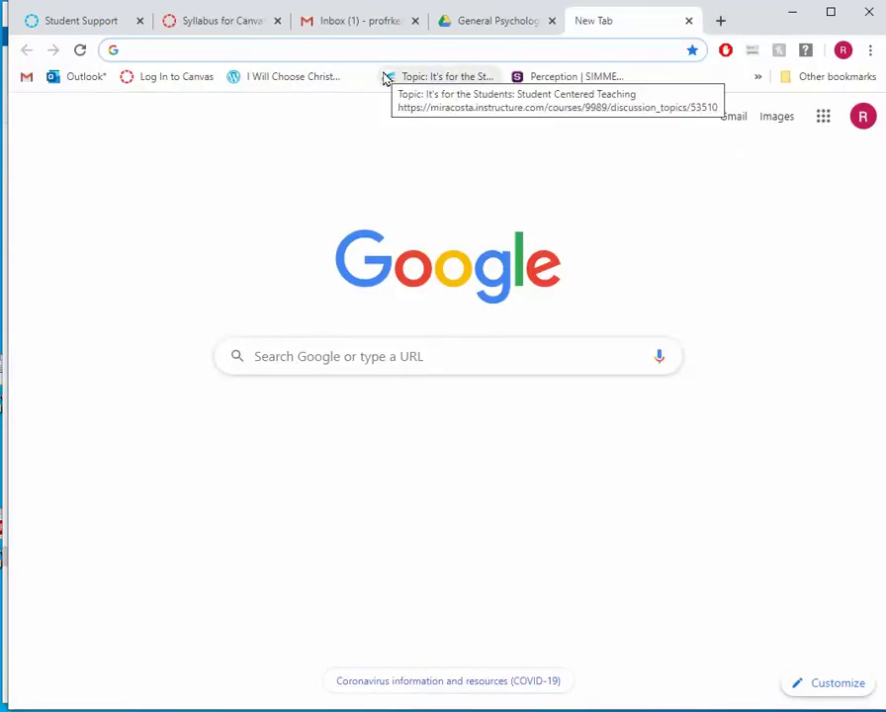
Search Google Images for "Psychology perception" in a new browser tab and filter the usage rights to Labeled for Reuse.
type("Psych")
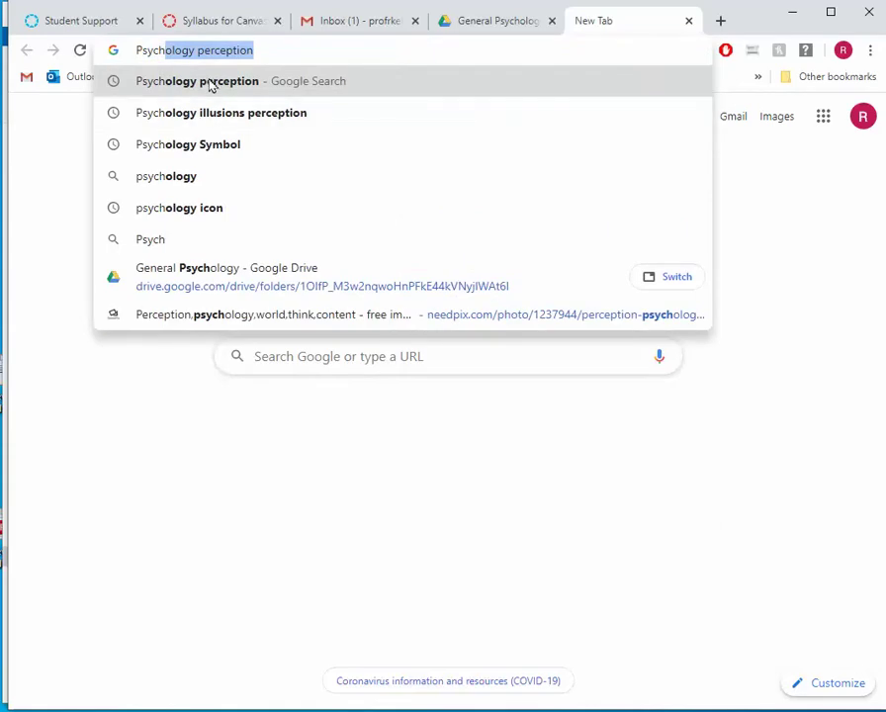
left_click(209, 87)
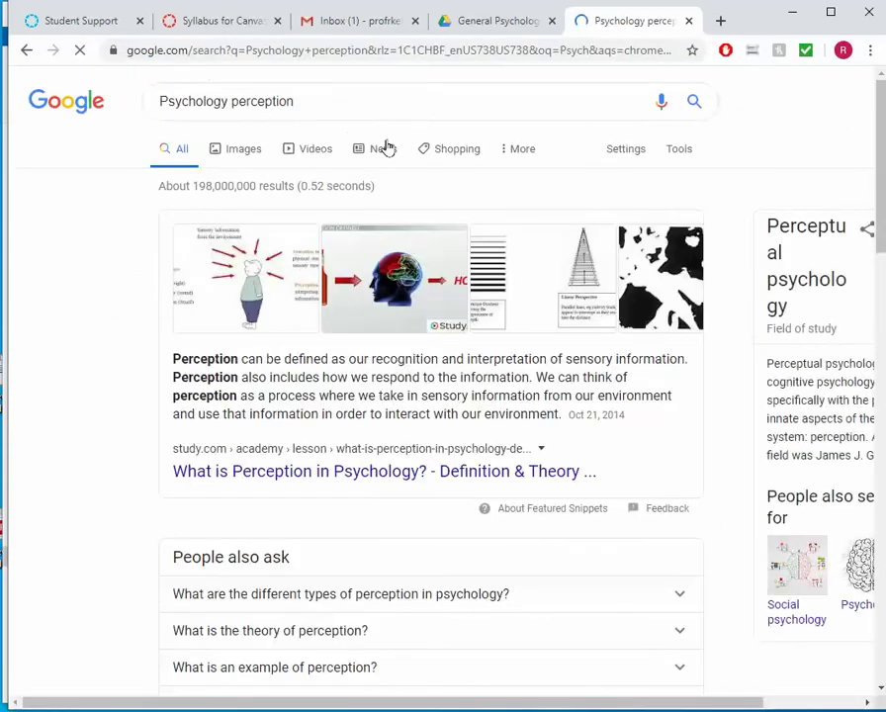
left_click(237, 152)
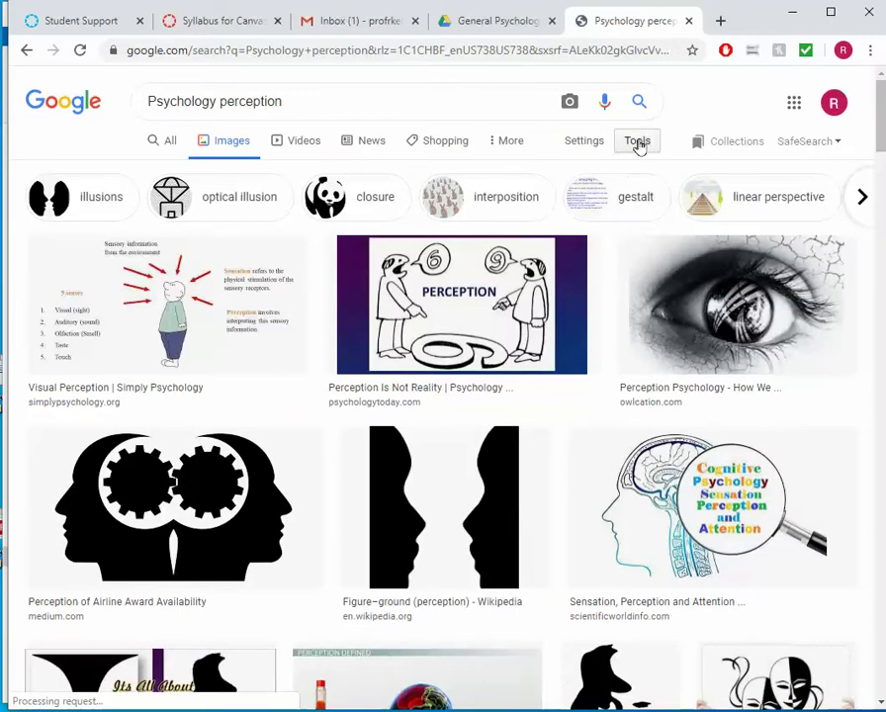
left_click(638, 142)
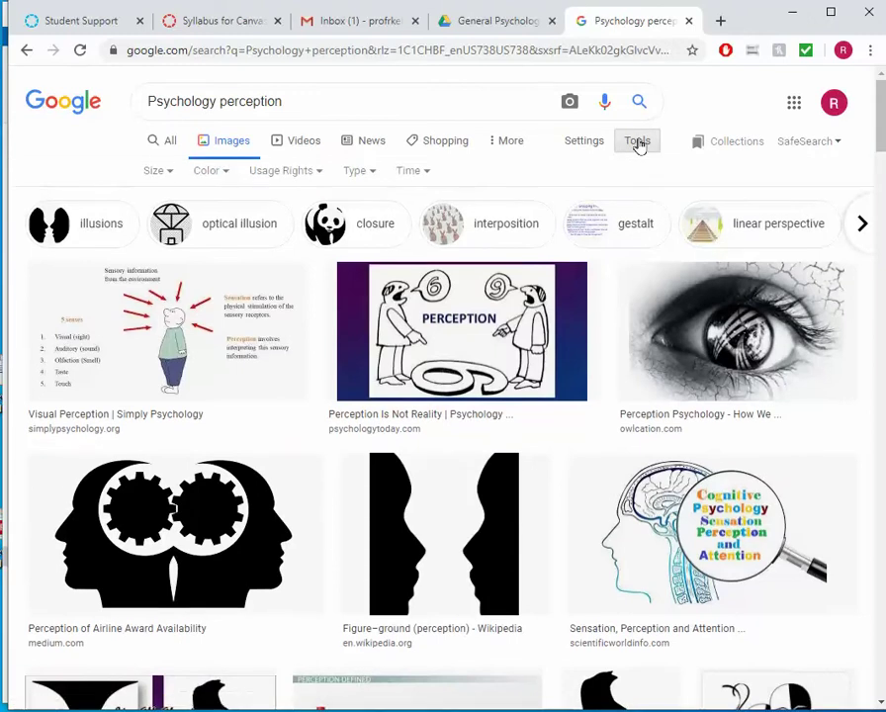
left_click(308, 176)
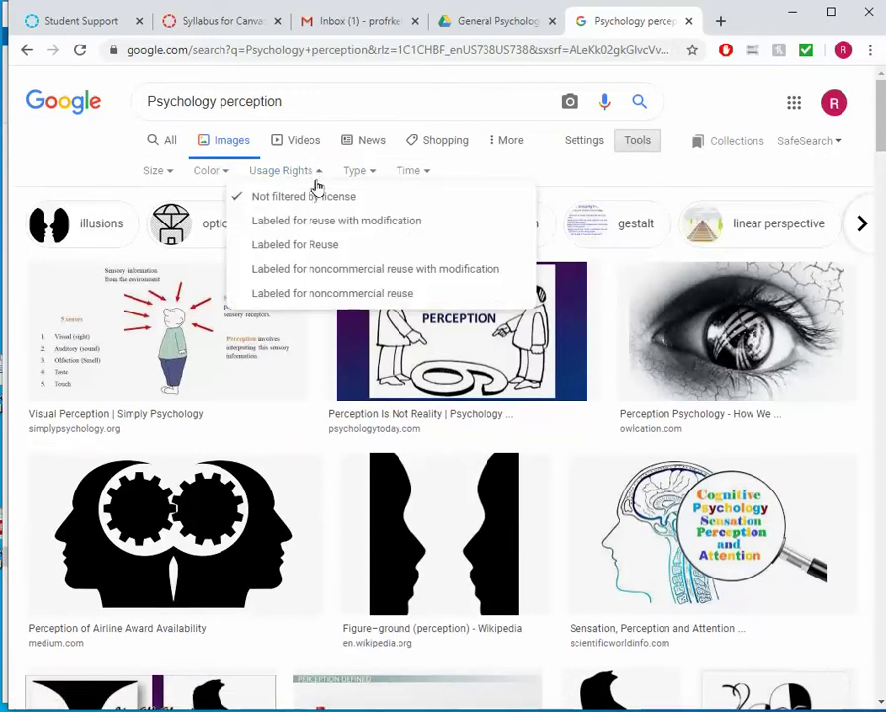
left_click(327, 246)
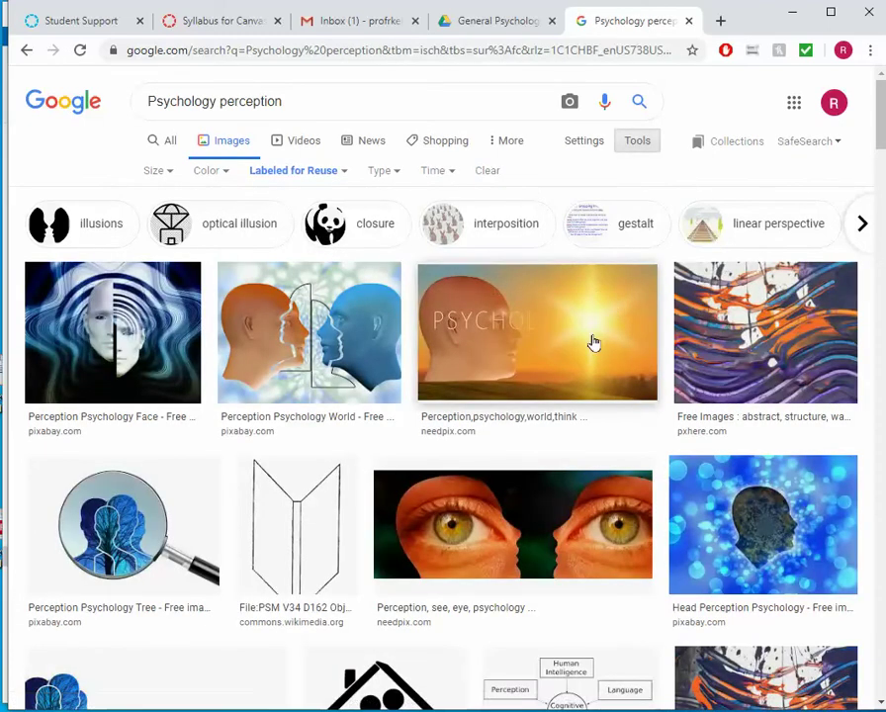
Copy the image address of the needpix.com head-and-sun photo and enter it as the image source URL in the syllabus description.
left_click(507, 342)
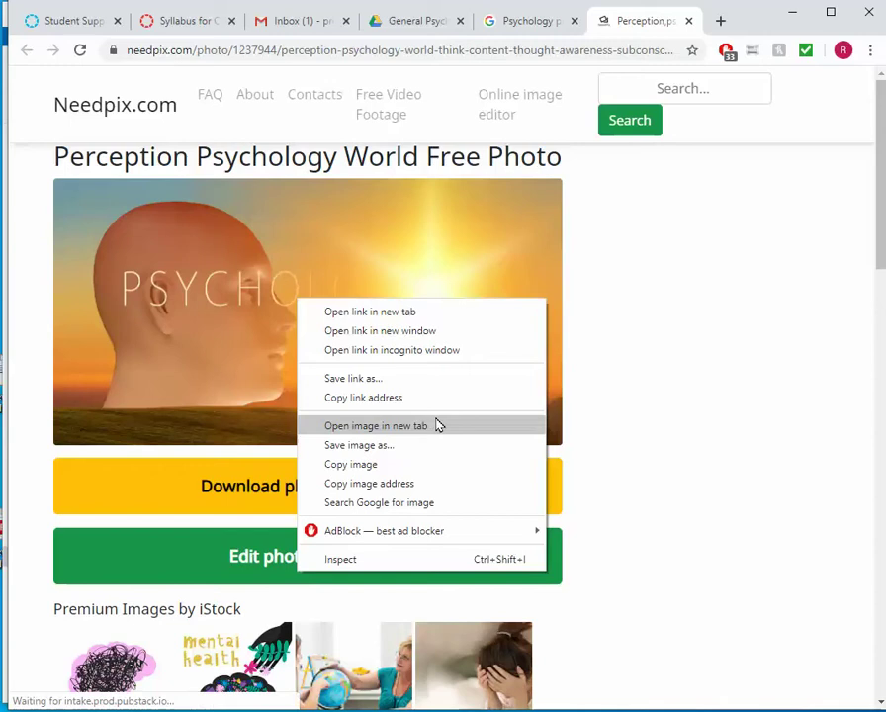
left_click(423, 485)
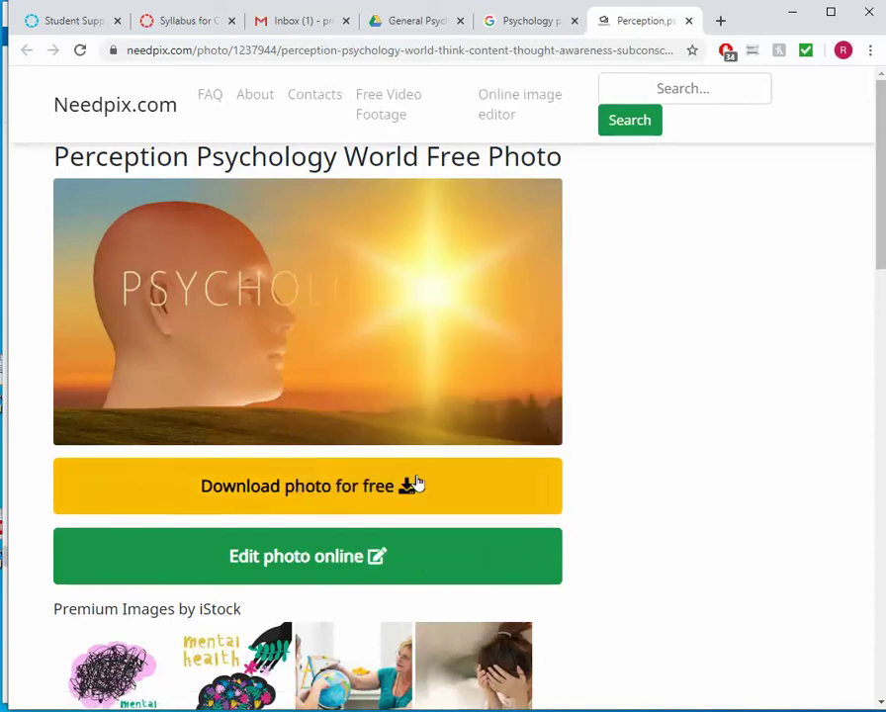
left_click(183, 22)
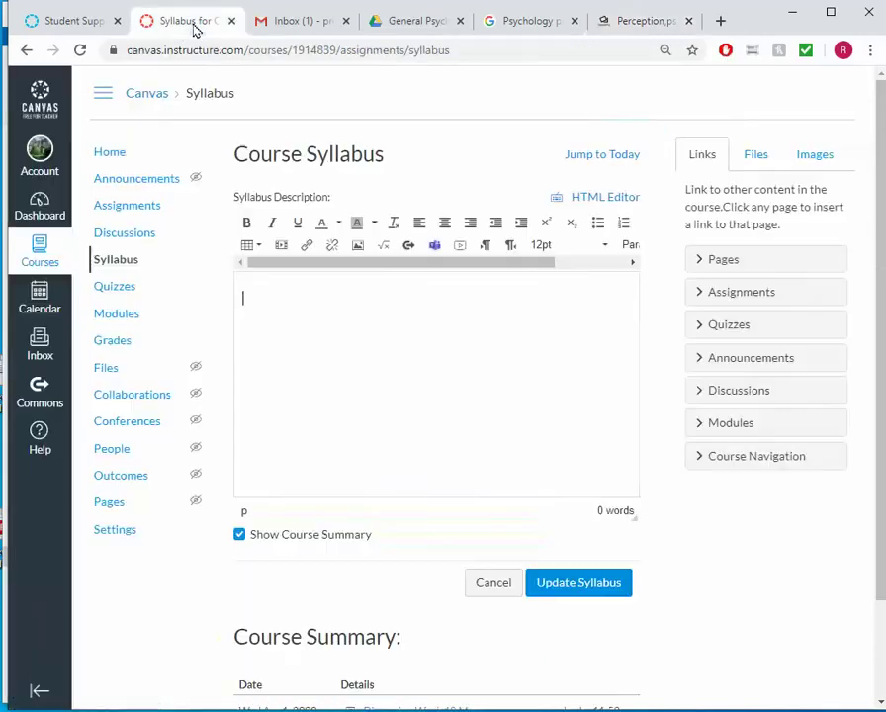
left_click(360, 248)
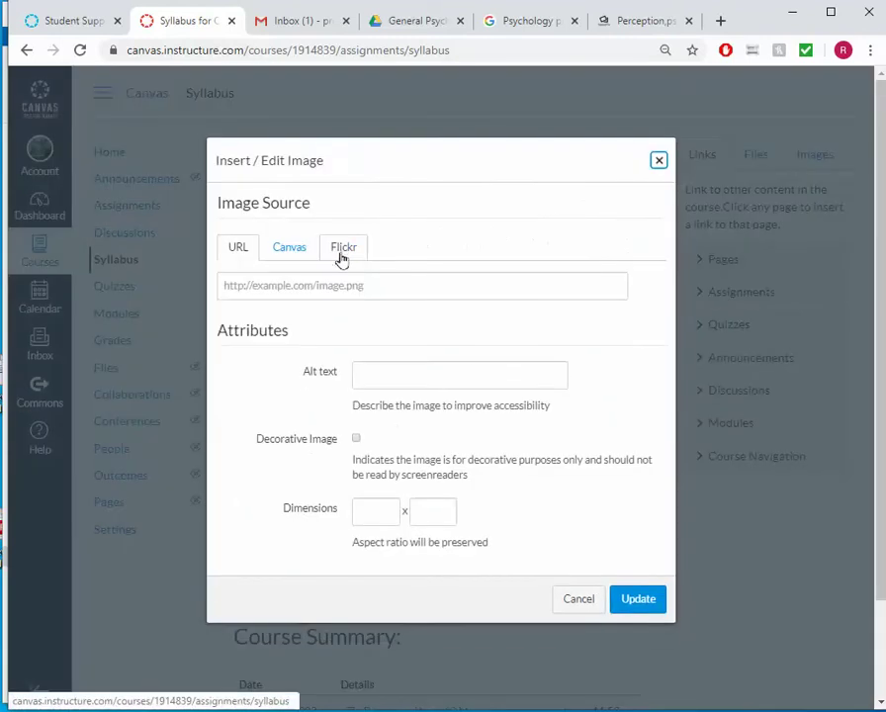
left_click(316, 289)
right_click(316, 290)
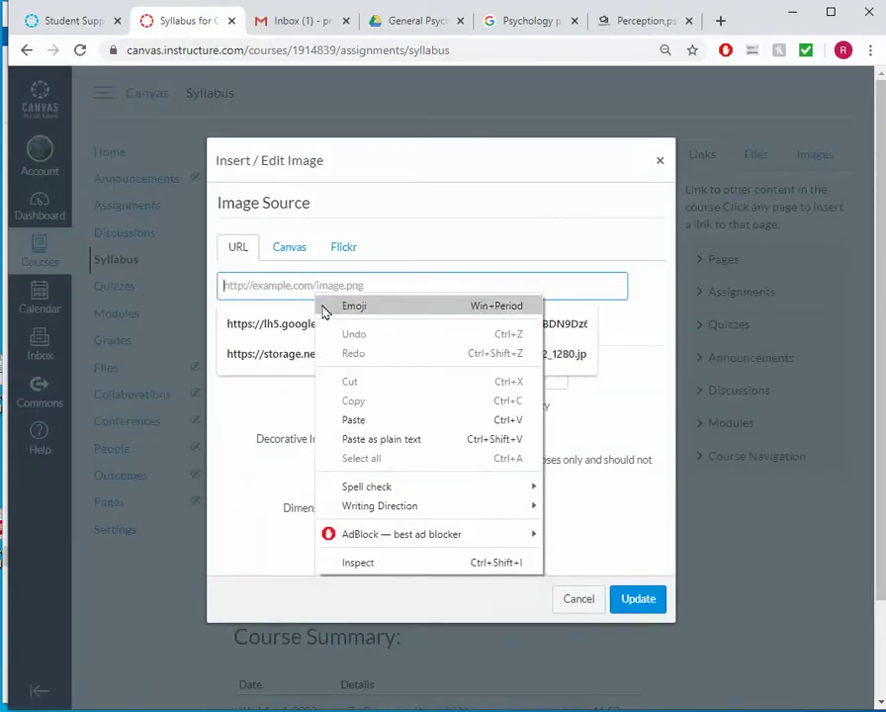
left_click(376, 422)
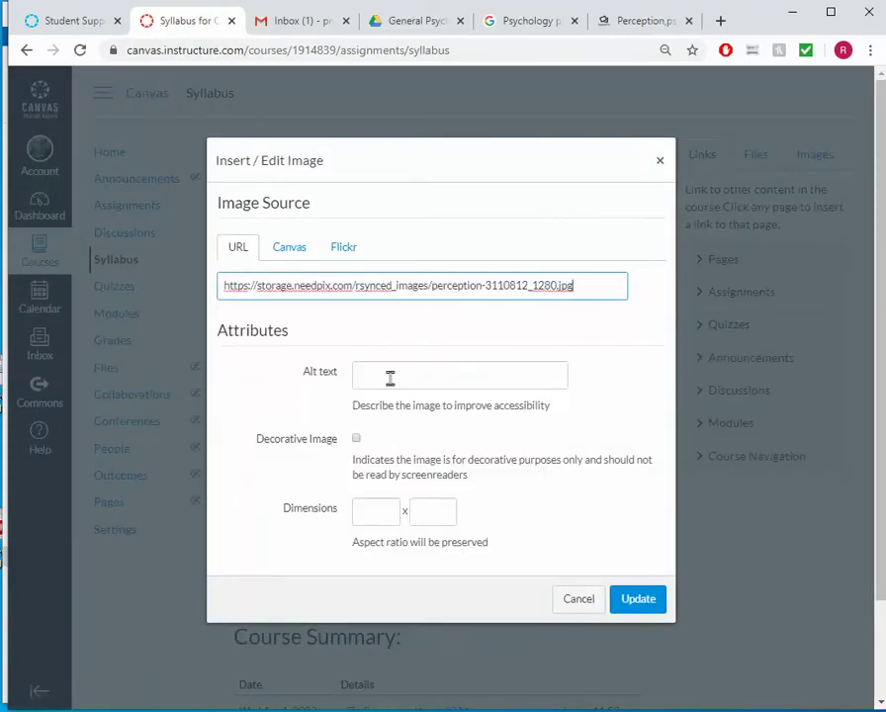
Give the image the alt text "Shows an image of a person looking into the sun", set its width to 300 and insert it.
left_click(390, 376)
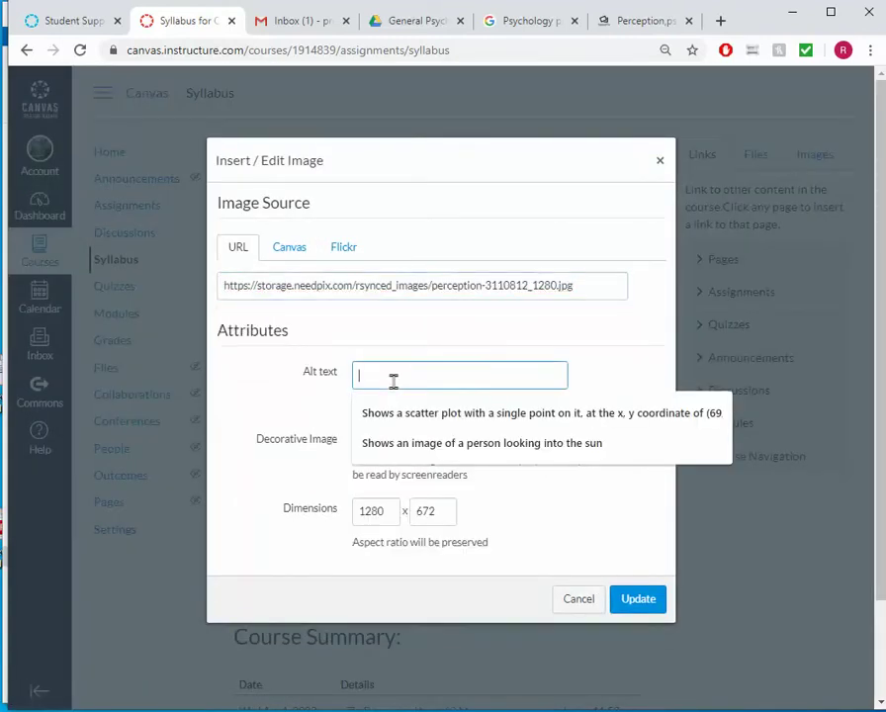
left_click(428, 445)
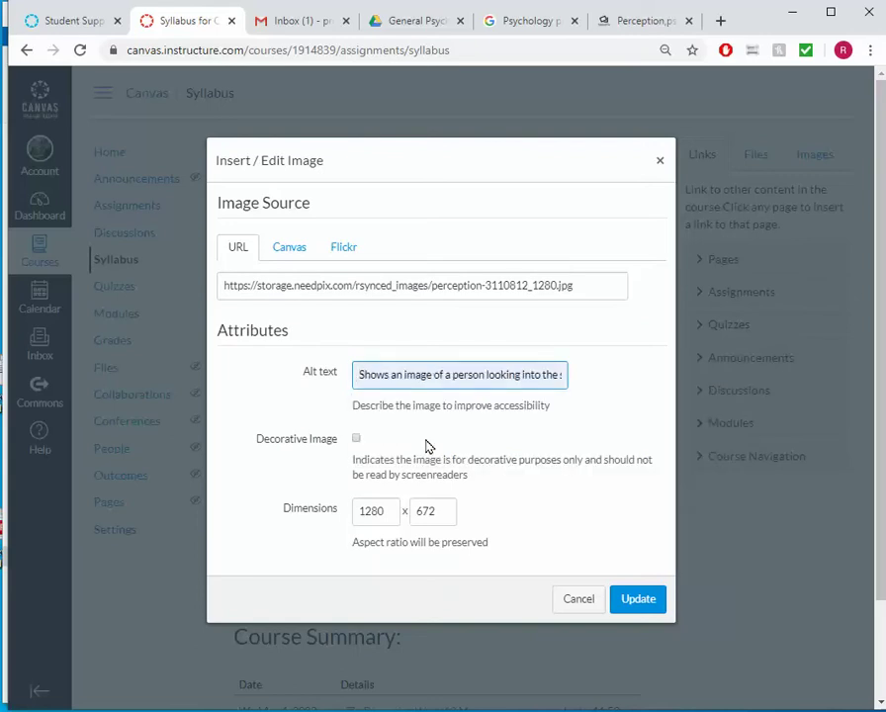
double_click(383, 515)
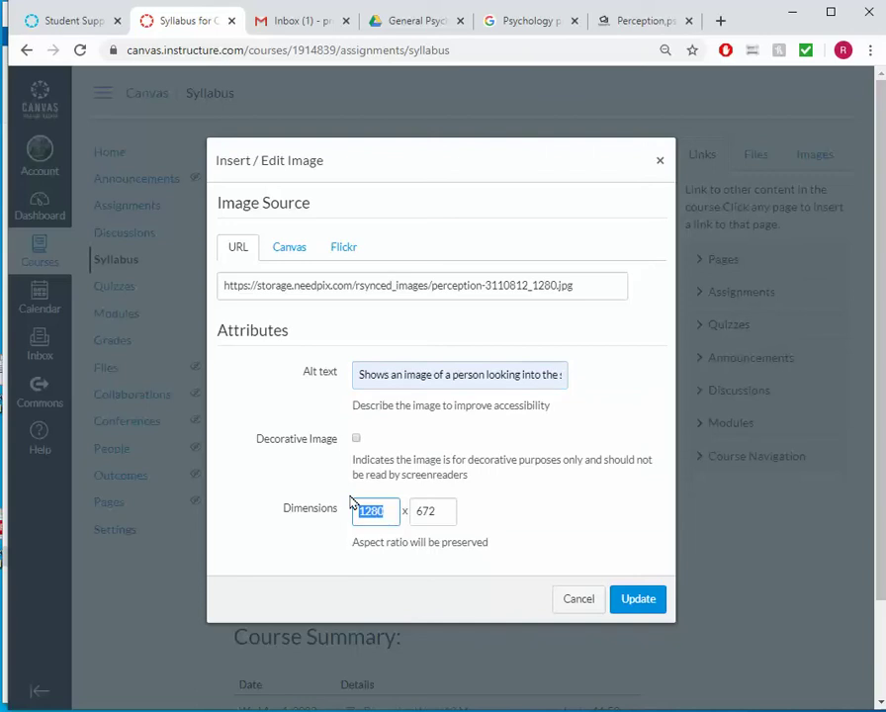
type("300")
left_click(633, 600)
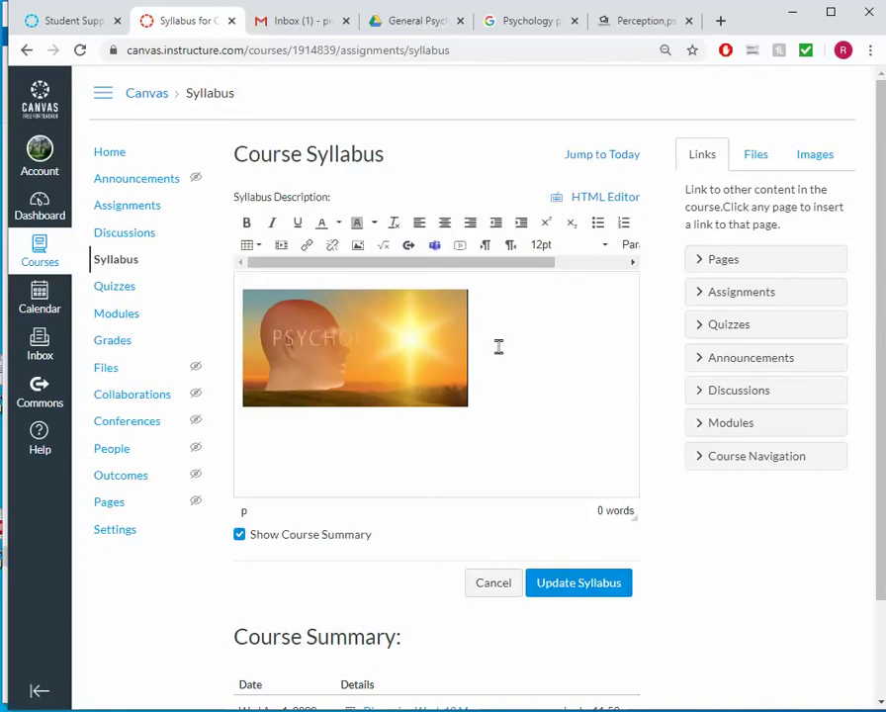
Add the title "PSYC 101 General Psychology" beside the image and format it as Header 2.
type("PSYC 101 General Psychology")
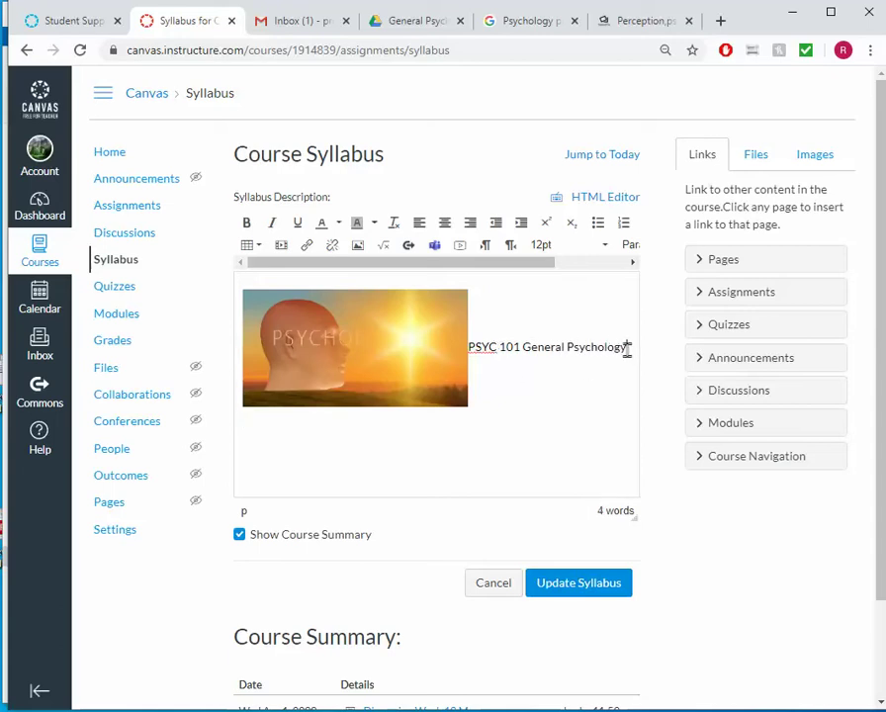
left_click_drag(627, 348, 467, 346)
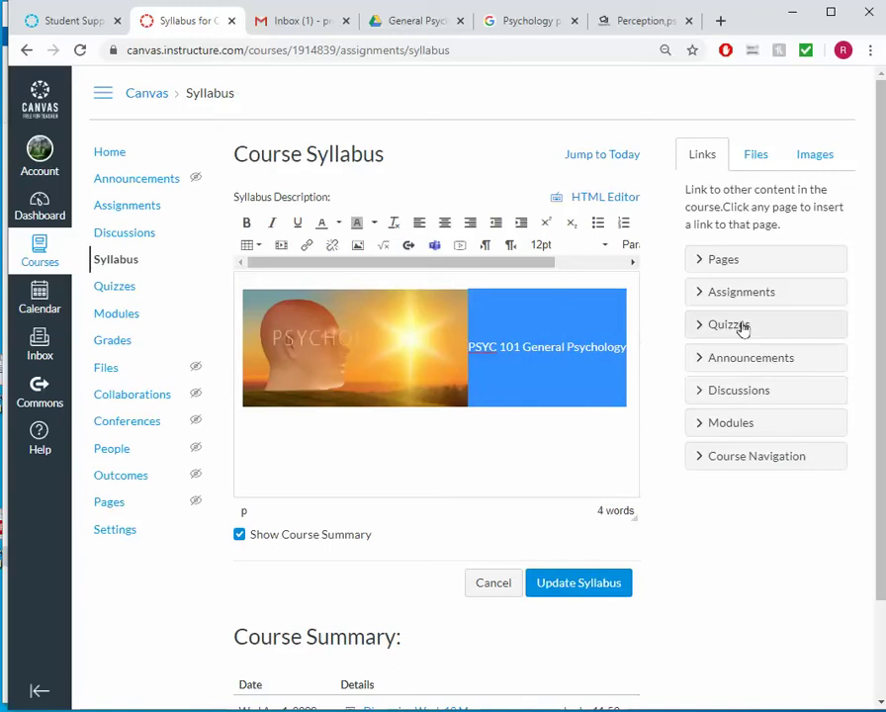
left_click(626, 247)
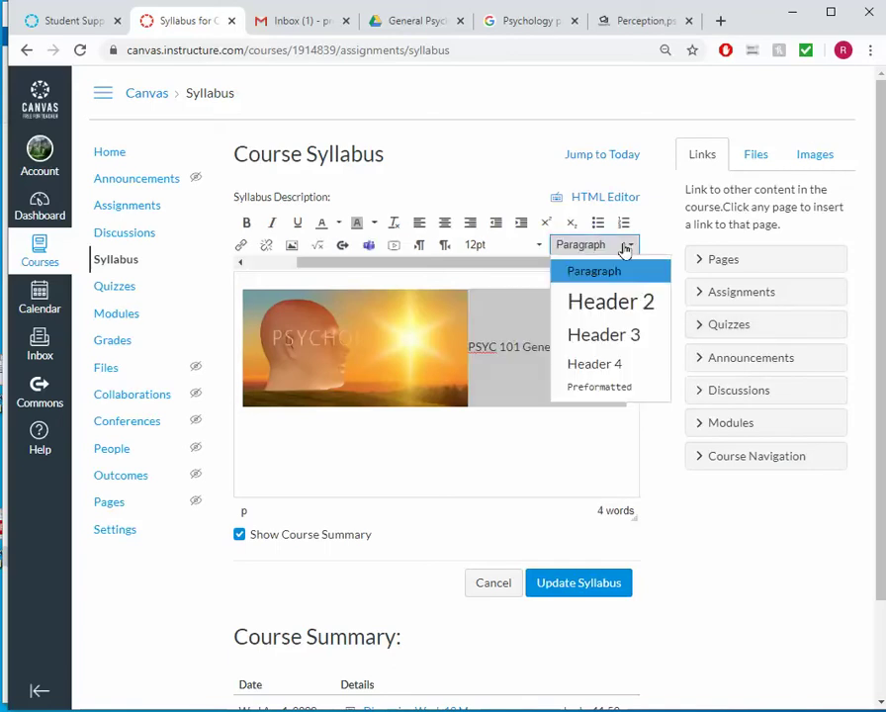
left_click(613, 301)
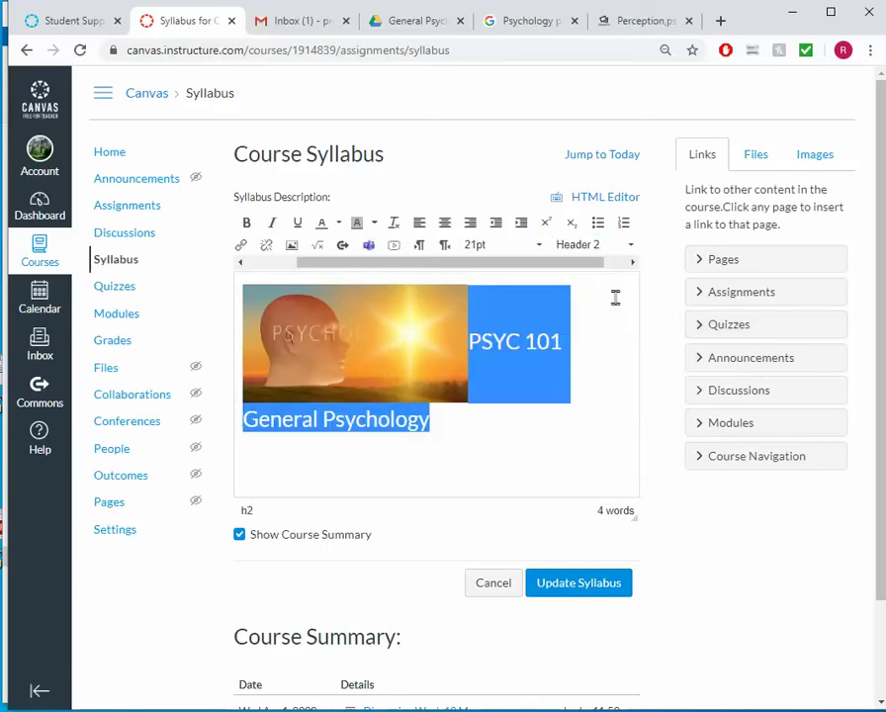
left_click(455, 423)
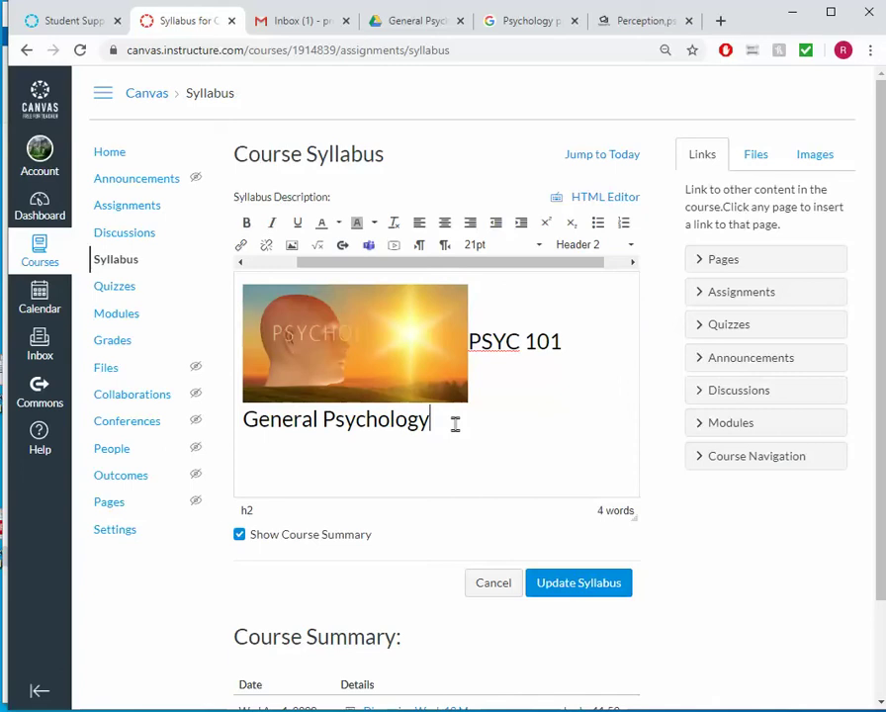
Paste the copied instructor name, course syllabus, Ask A Question, Student Help Desk and Student Support Services lines below the title.
key("Return")
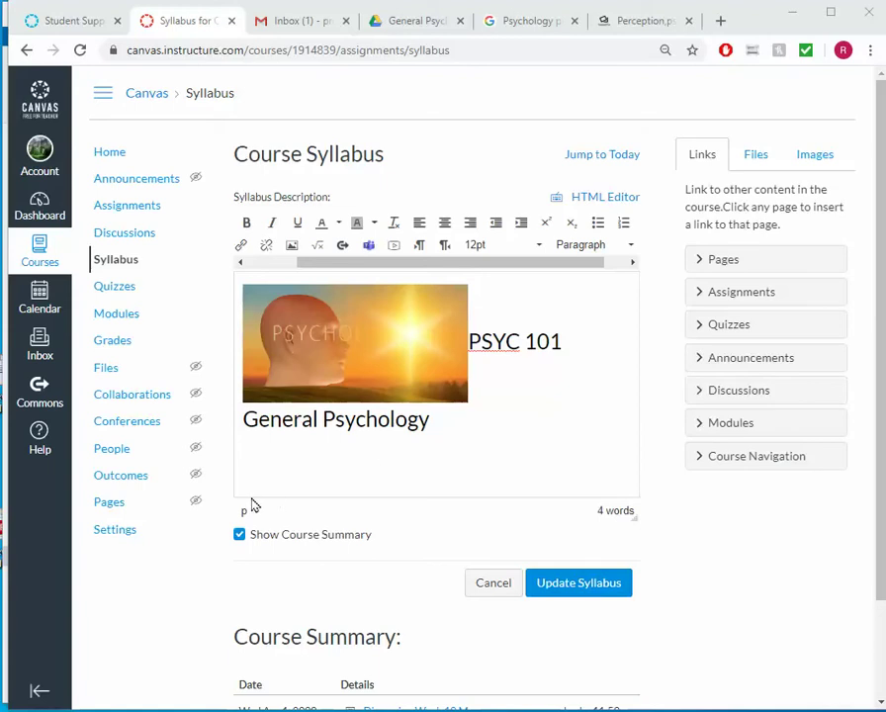
left_click(298, 446)
key("ctrl+v")
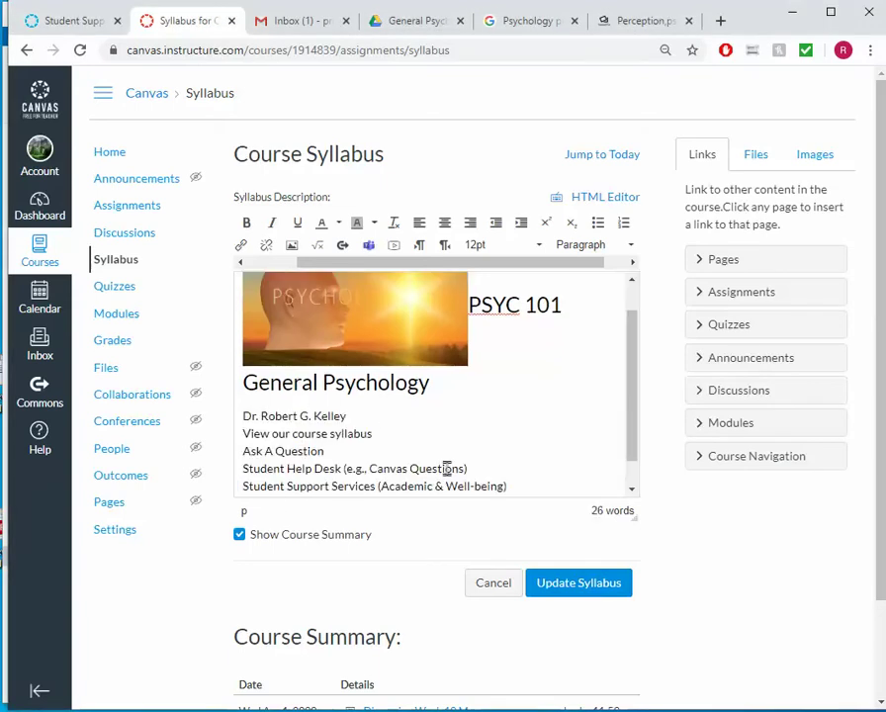
Enlarge the browser window and remove "PSYC 101" from the title, leaving "General Psychology".
key("super+Up")
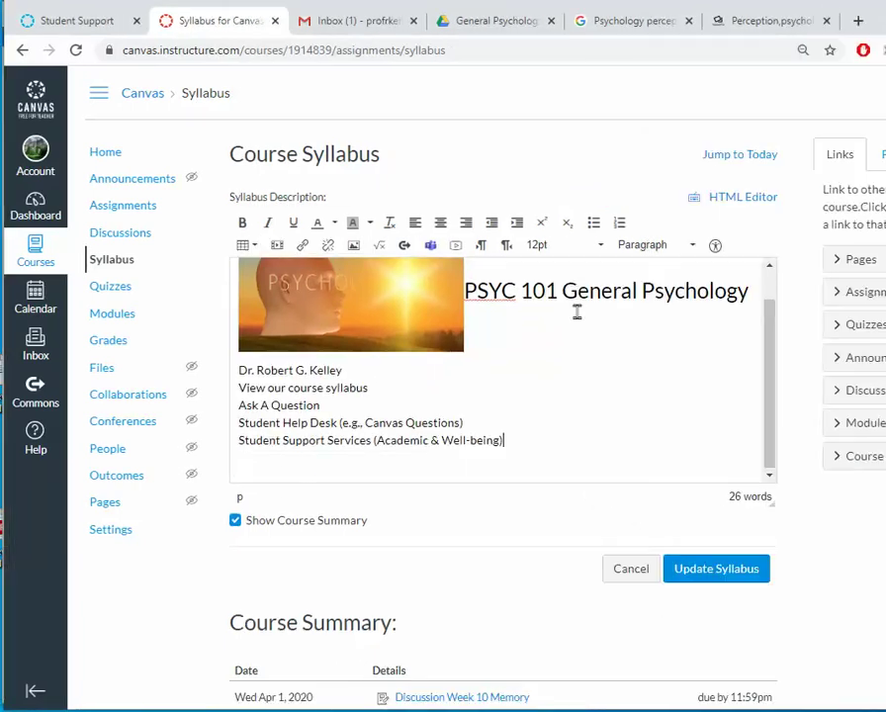
left_click_drag(562, 290, 466, 287)
key("BackSpace")
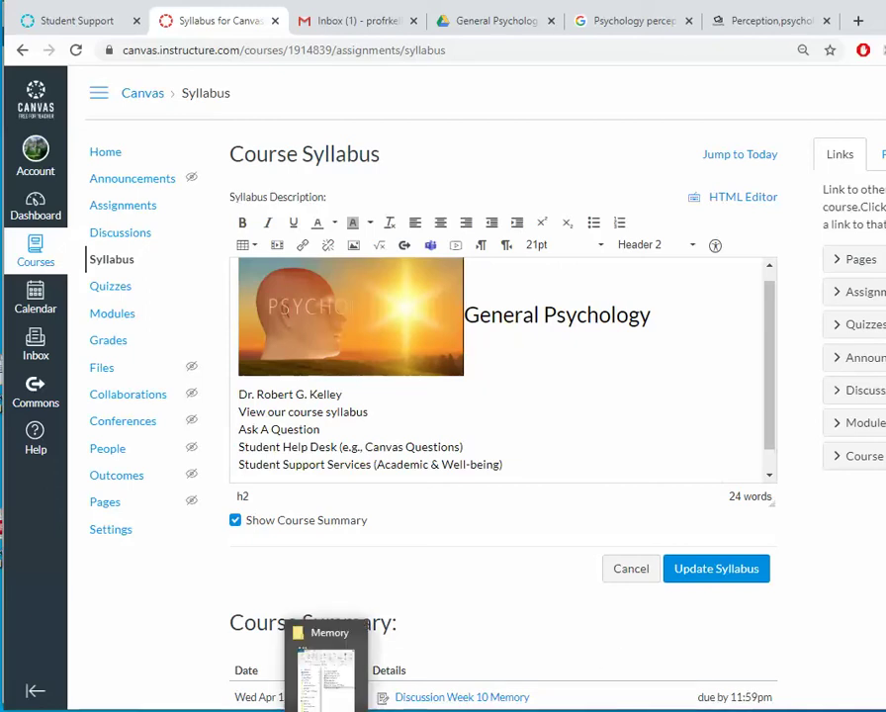
Locate the PSYC 101 TuTh Syllabus document in the Memory folder in File Explorer, then return to the browser.
left_click(322, 641)
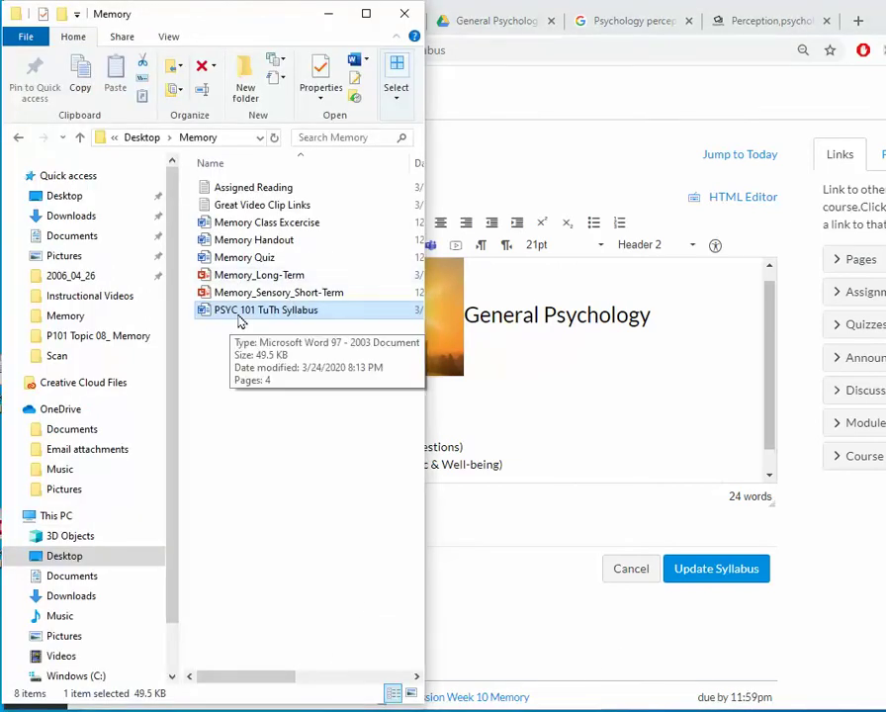
left_click(327, 13)
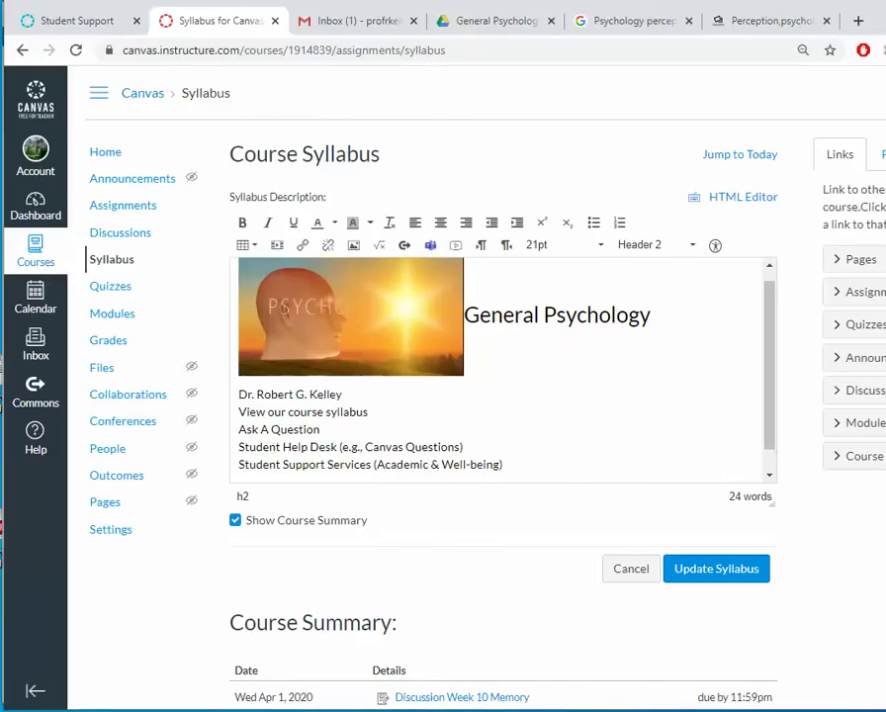
Switch to the Gmail inbox, close the Google Drive, image search and photo tabs, and open a new browser tab.
left_click(377, 29)
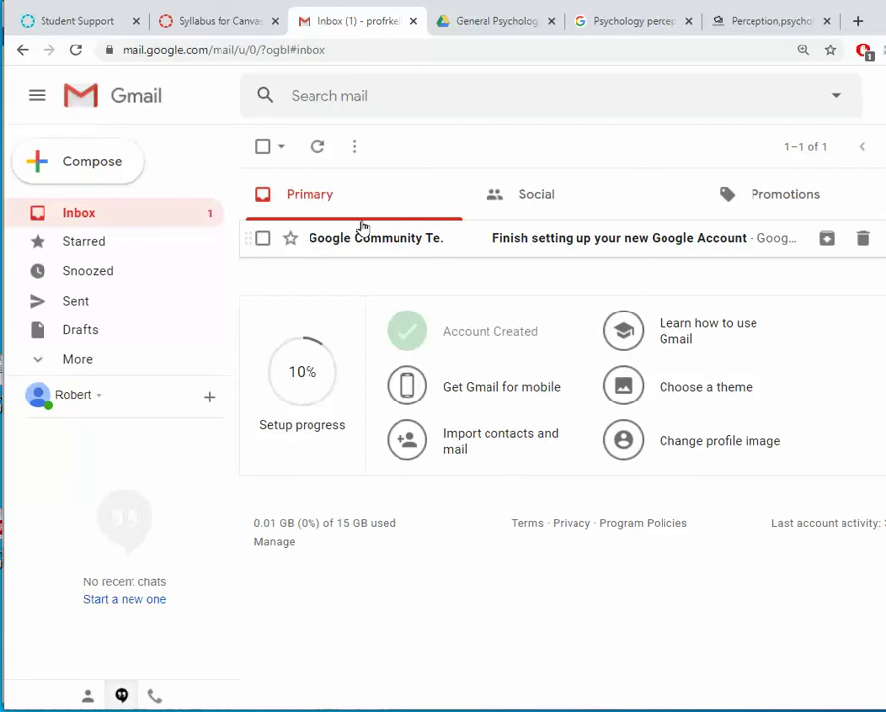
left_click(551, 21)
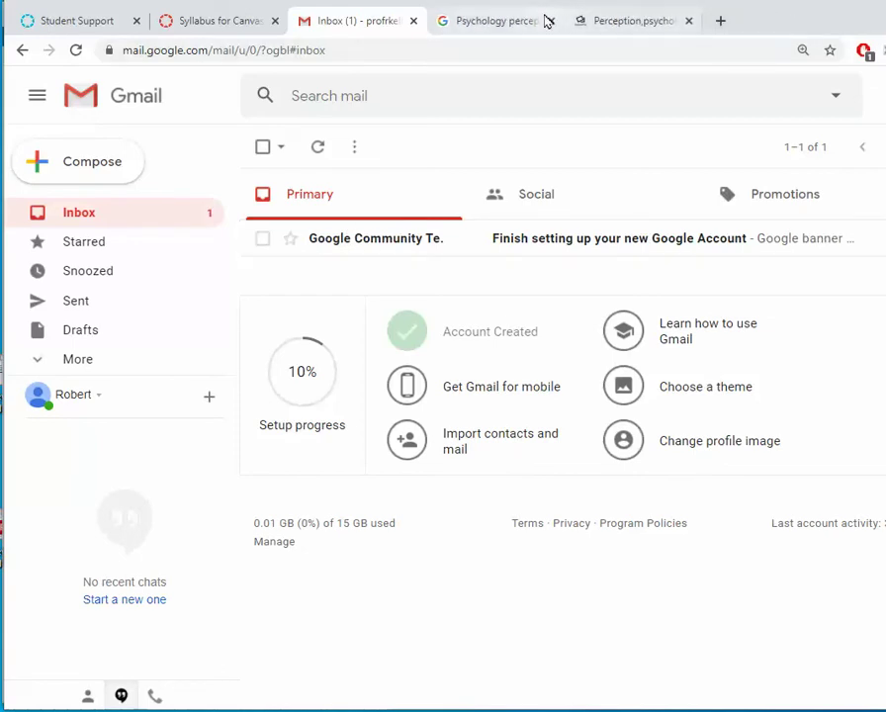
left_click(546, 20)
left_click(662, 21)
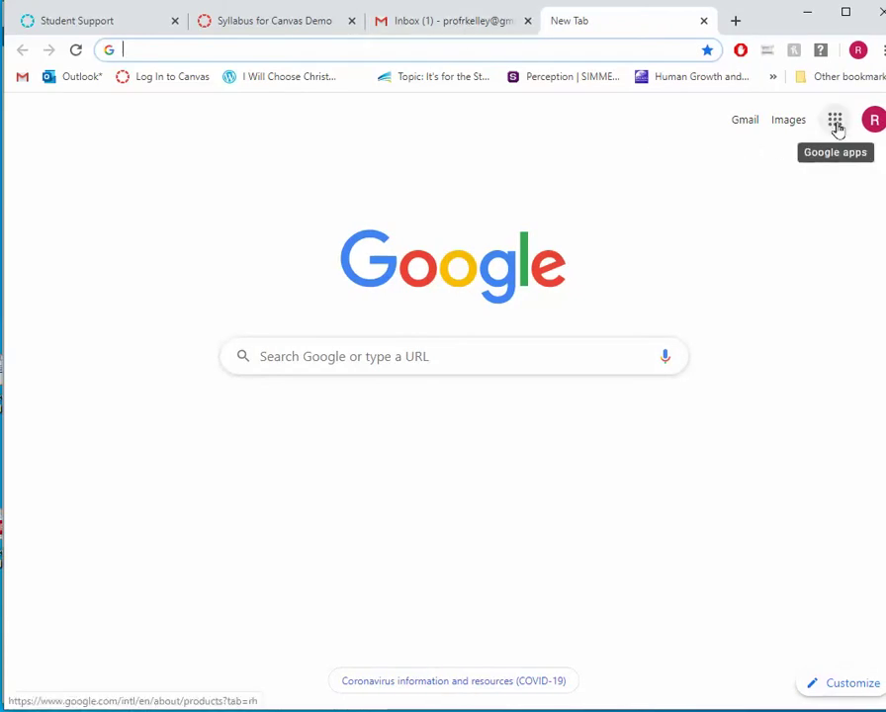
Upload the PSYC 101 TuTh Syllabus document from the Memory folder into the General Psychology folder in Google Drive.
left_click(836, 124)
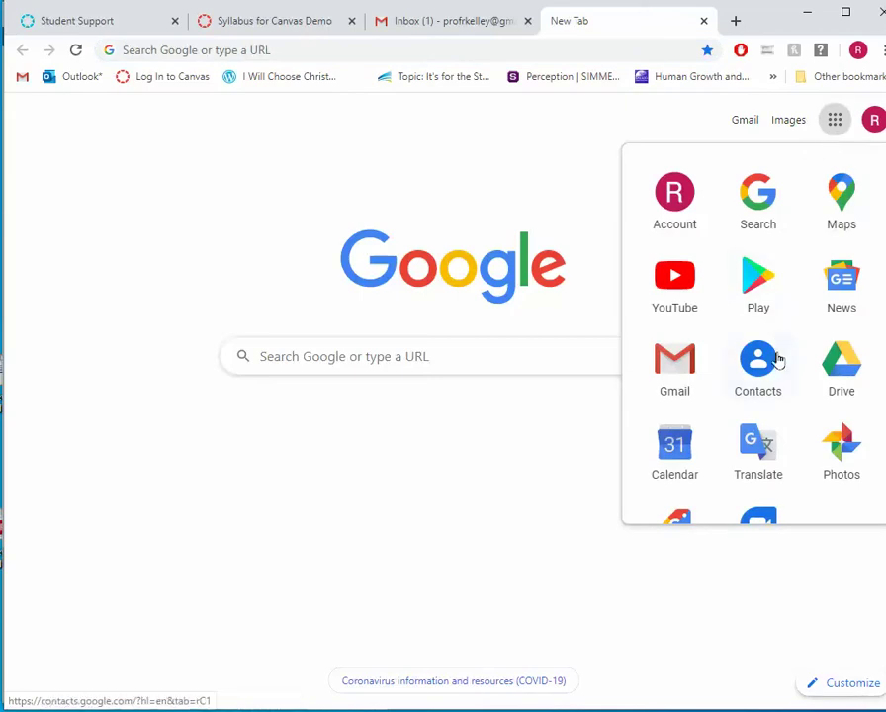
left_click(844, 381)
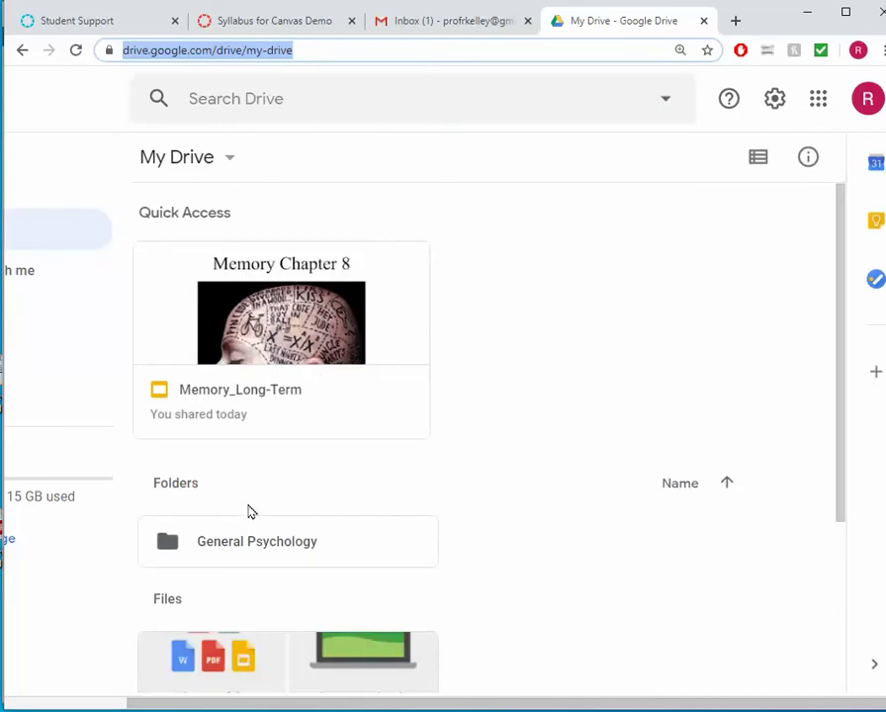
double_click(259, 541)
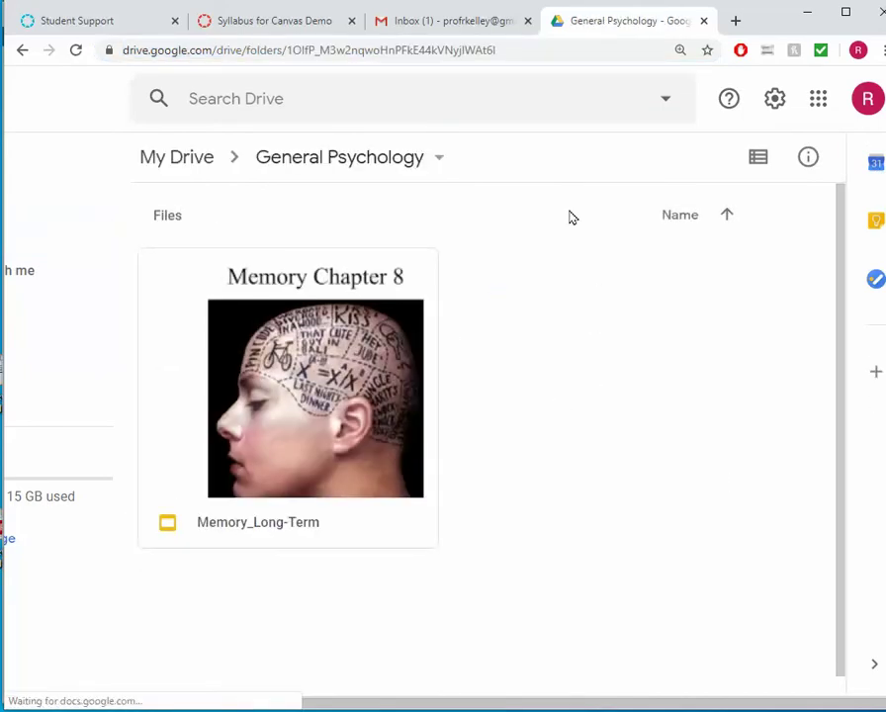
key("alt+Tab")
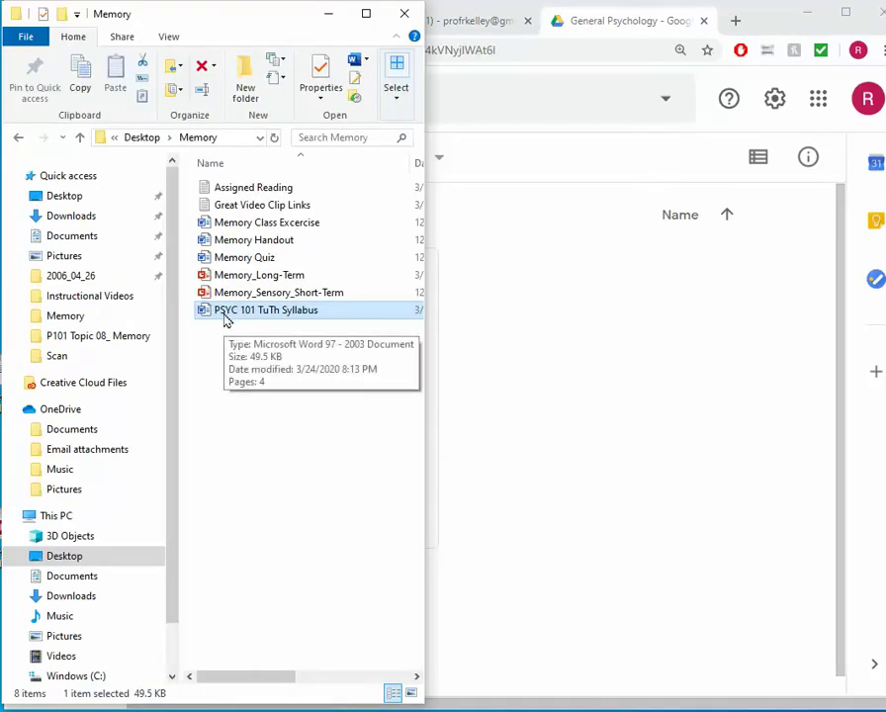
left_click_drag(225, 316, 623, 506)
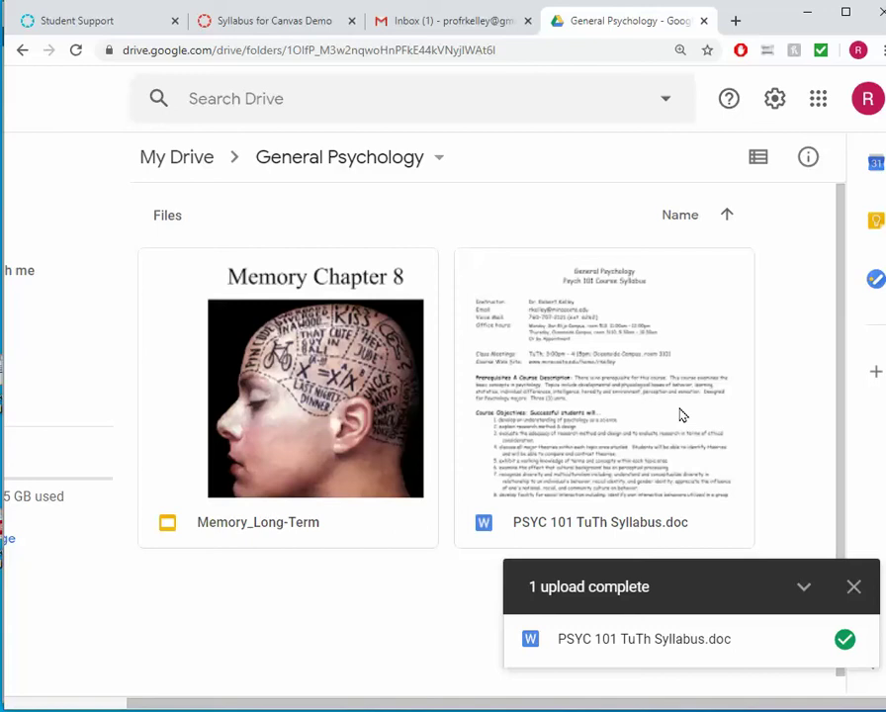
Open the uploaded PSYC 101 TuTh Syllabus in Google Docs and skim its contents.
double_click(635, 383)
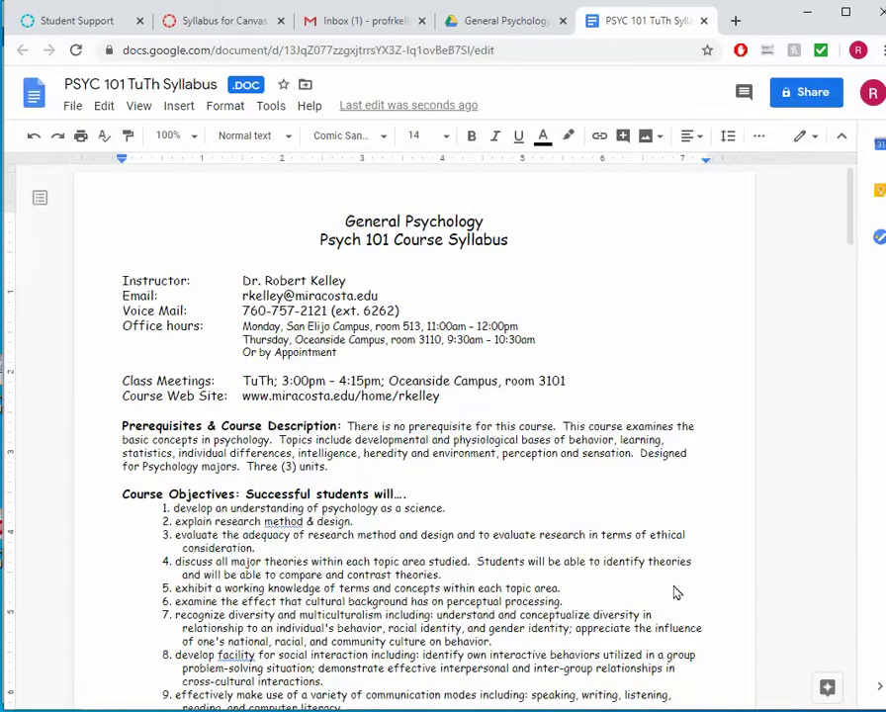
scroll(600, 534, "down", 3)
scroll(600, 537, "down", 15)
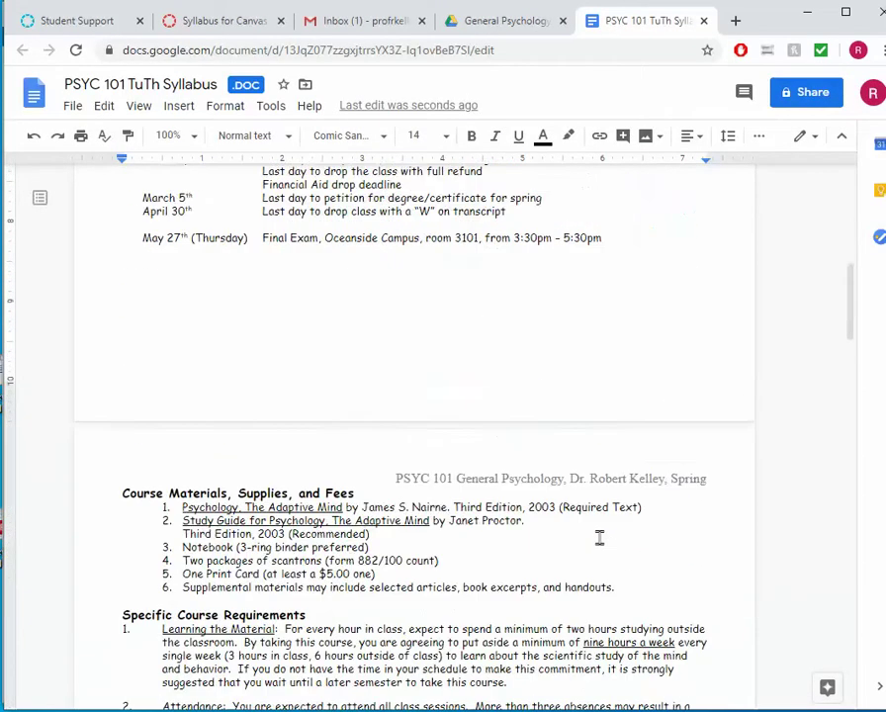
scroll(599, 537, "up", 20)
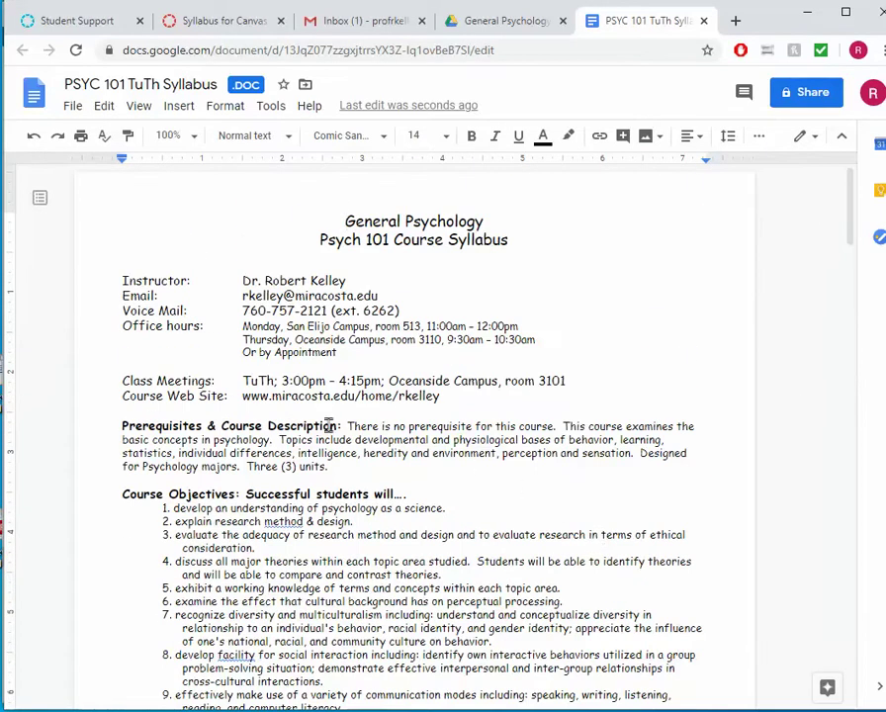
left_click(484, 404)
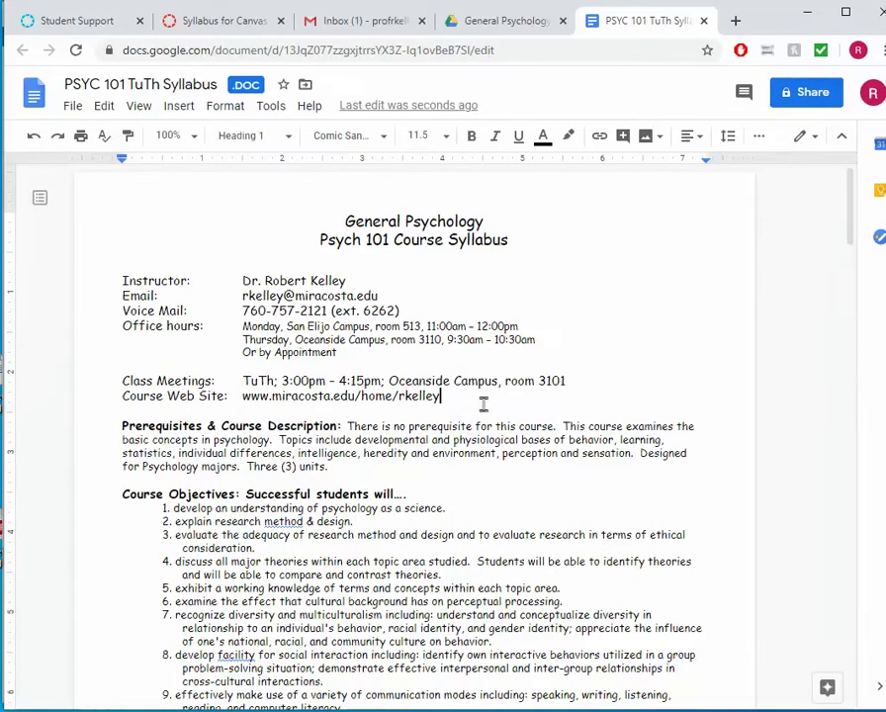
key("Return")
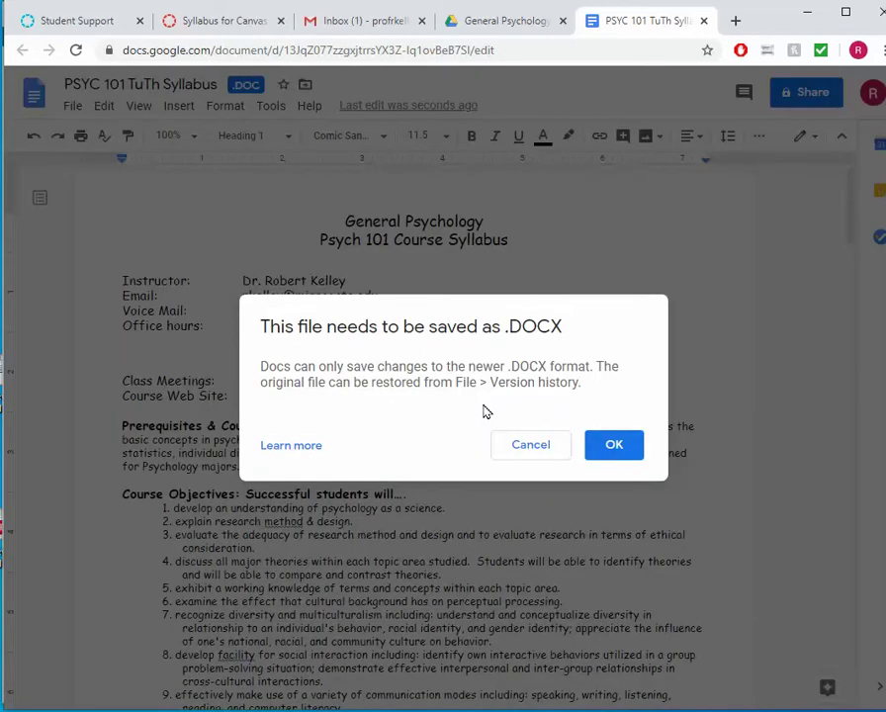
left_click(560, 447)
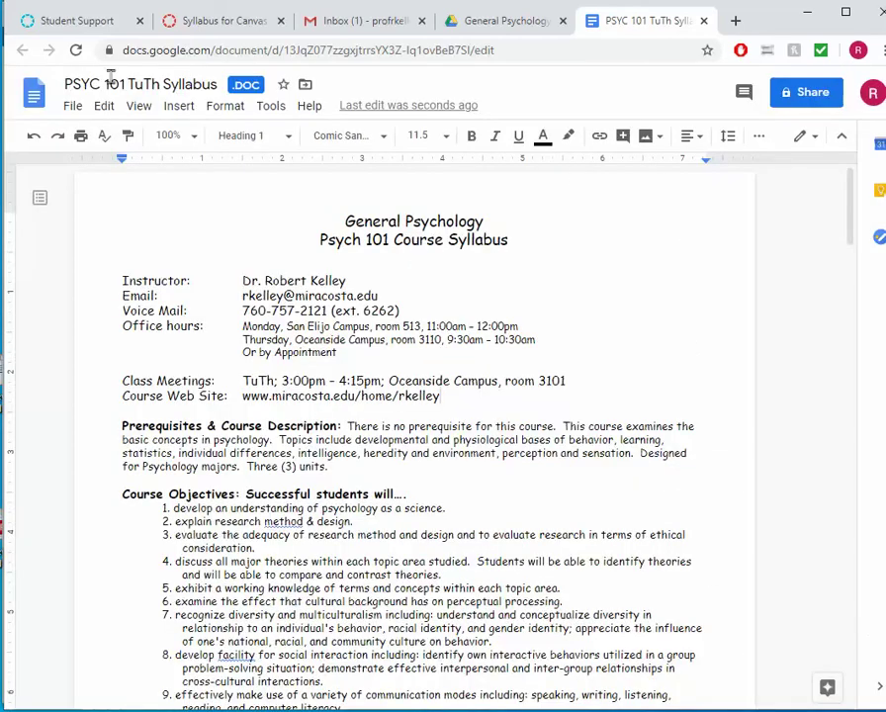
Save the syllabus as a Google Docs copy and add a space after the course web site address.
left_click(70, 106)
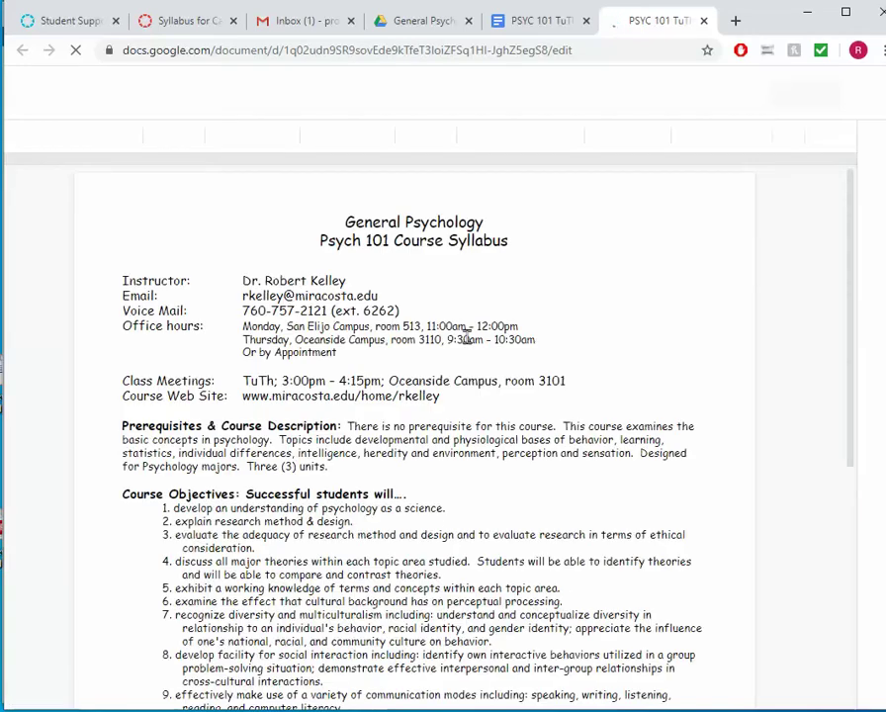
left_click(458, 396)
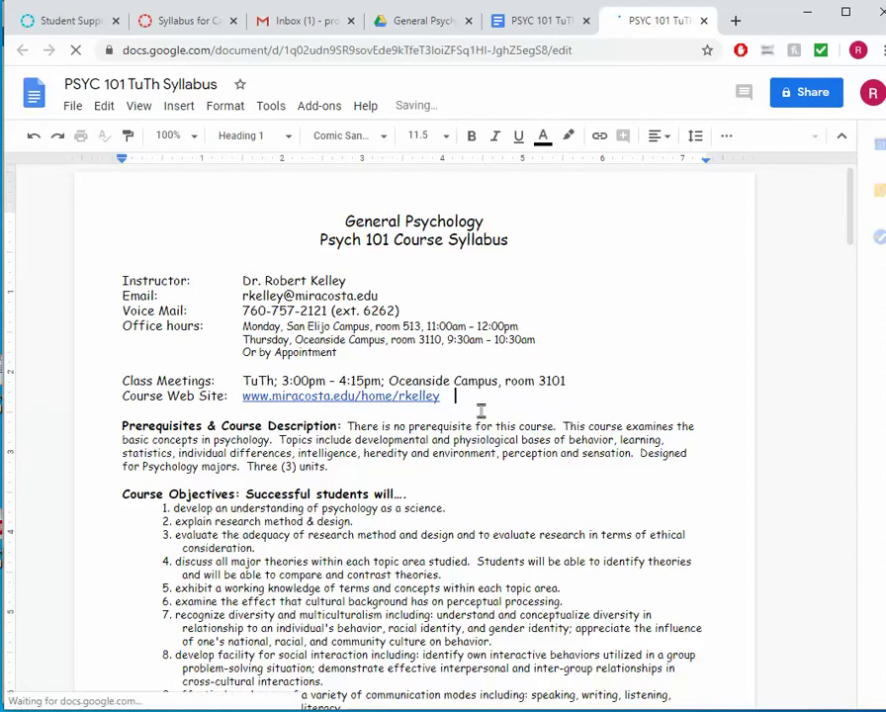
Turn on link sharing for the syllabus so anyone with the link can view it, and copy the link.
left_click(801, 104)
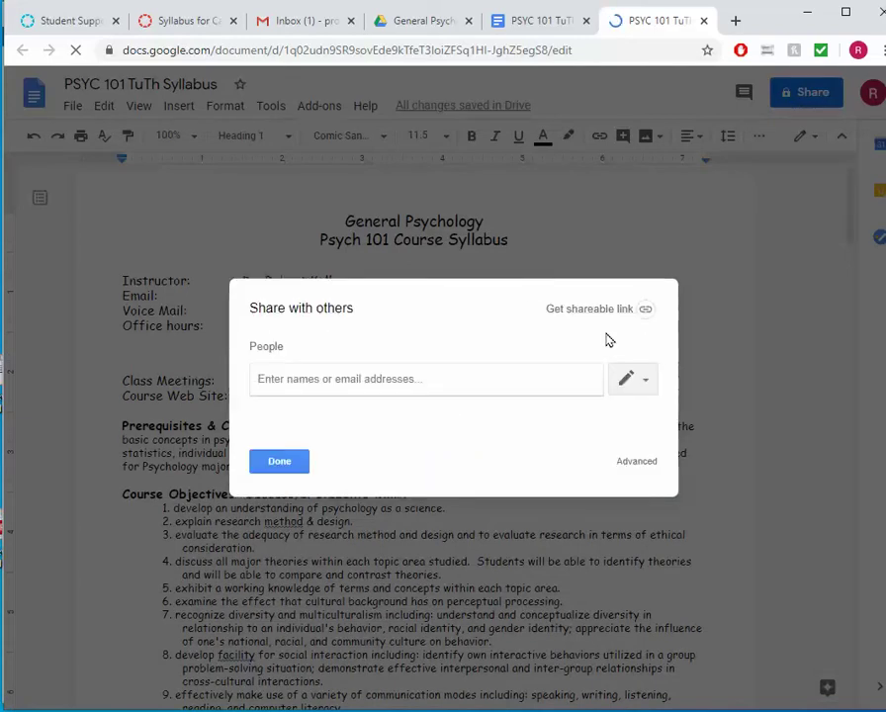
left_click(615, 308)
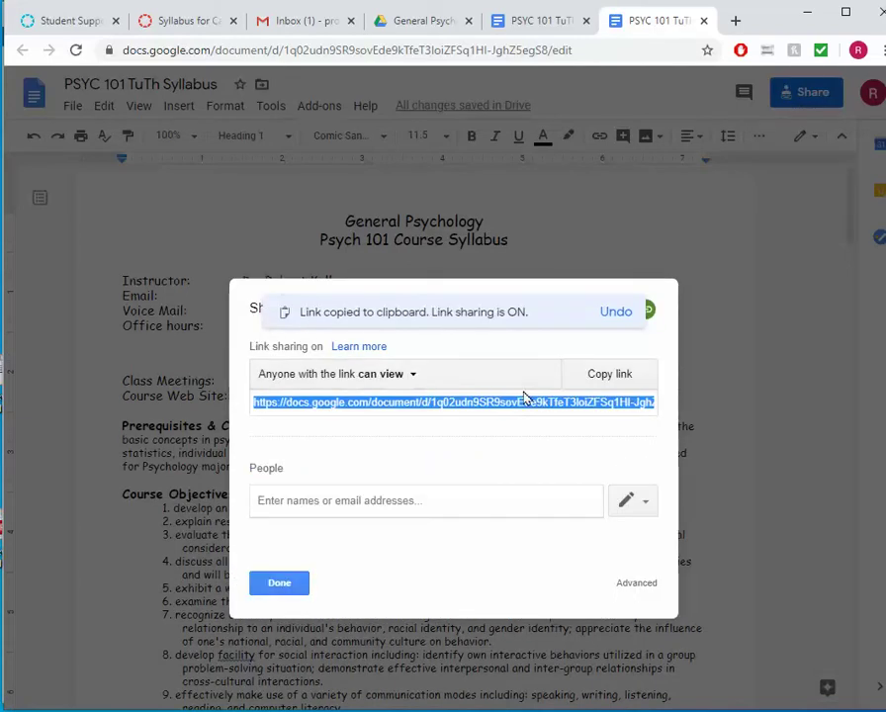
left_click(414, 375)
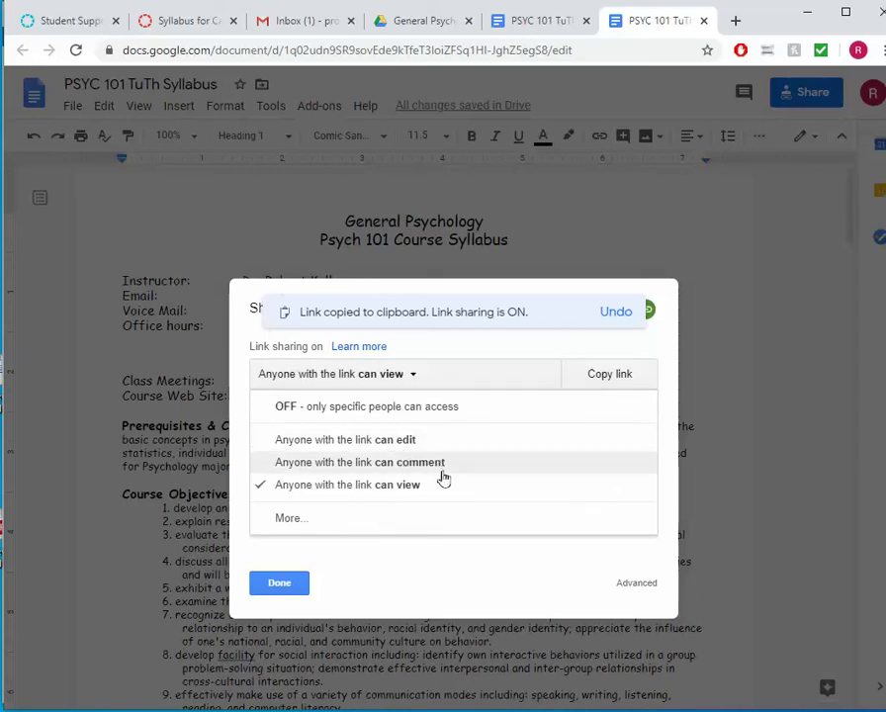
left_click(364, 487)
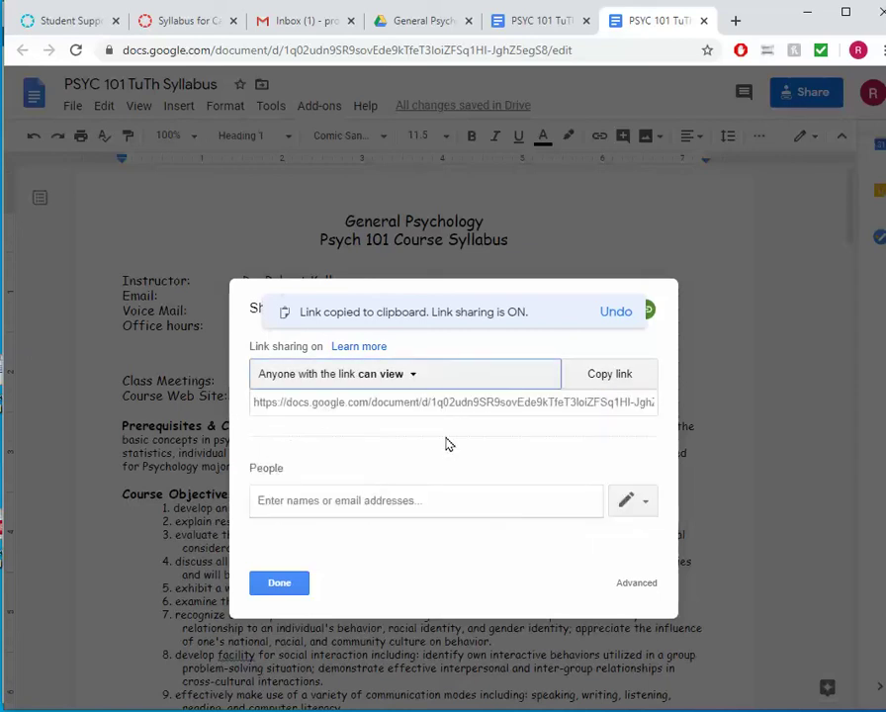
left_click(596, 382)
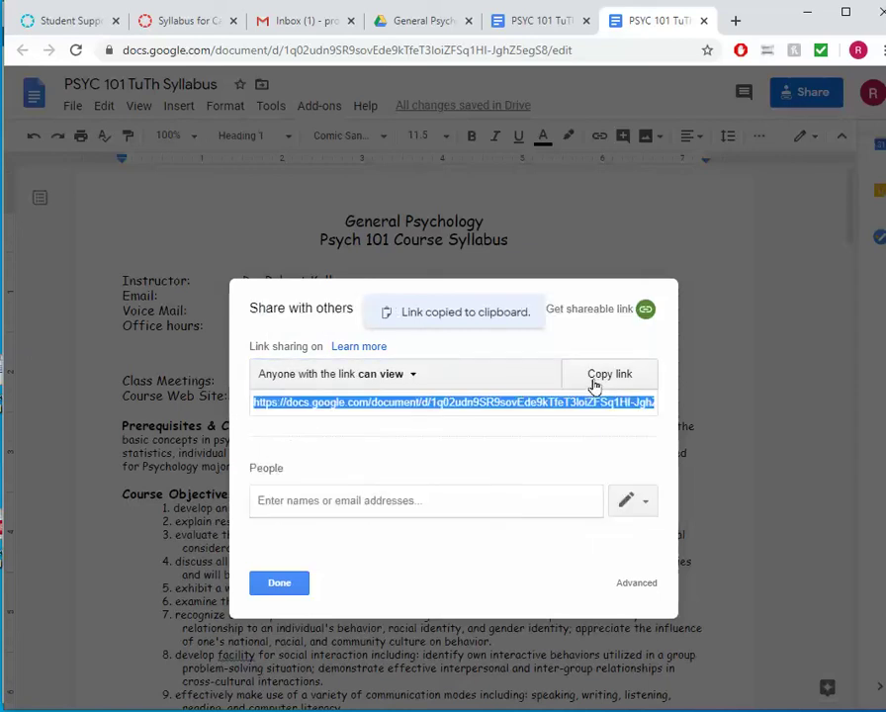
left_click(273, 587)
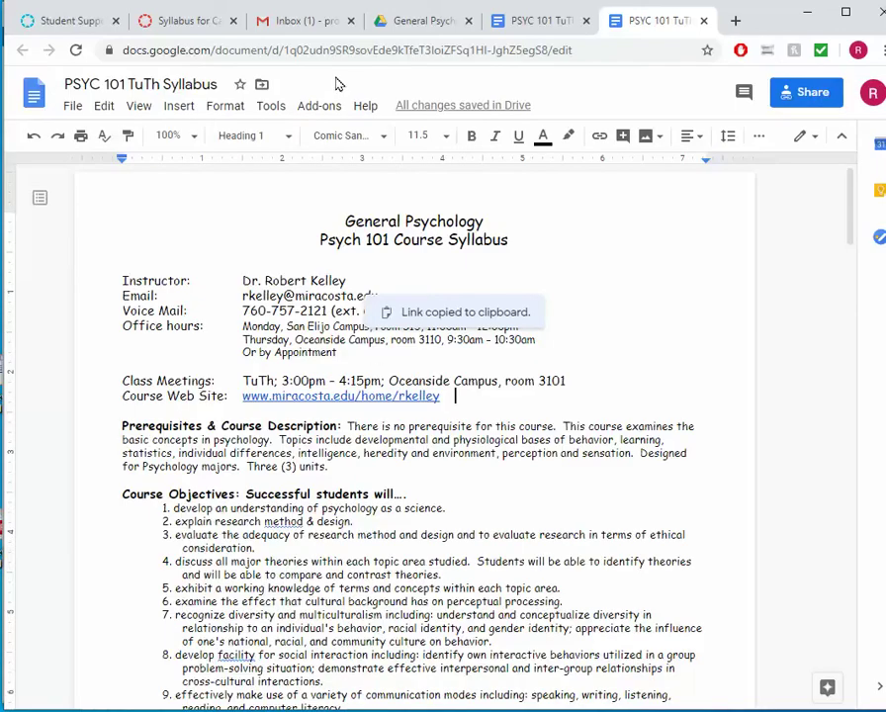
Link "View our course syllabus" on the Canvas syllabus page to the copied document address, opening in a new window, and save the page.
left_click(188, 24)
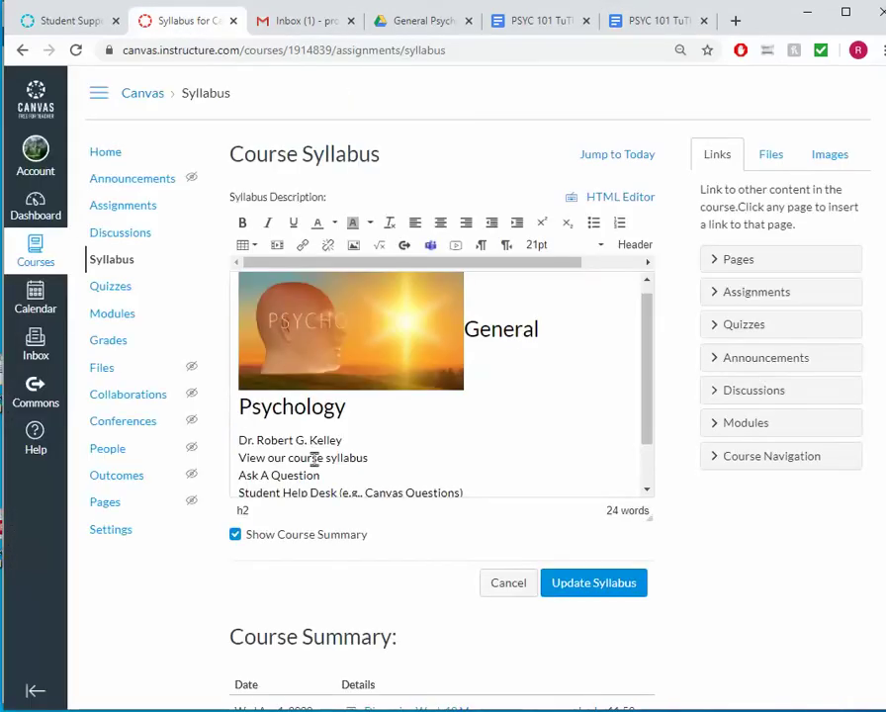
left_click_drag(376, 467, 291, 457)
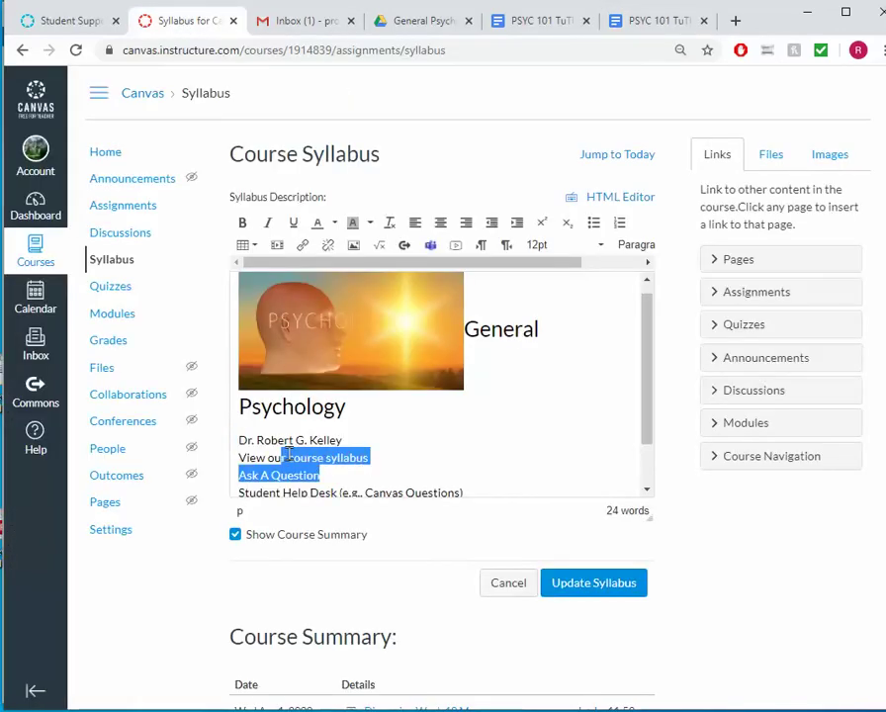
left_click(392, 468)
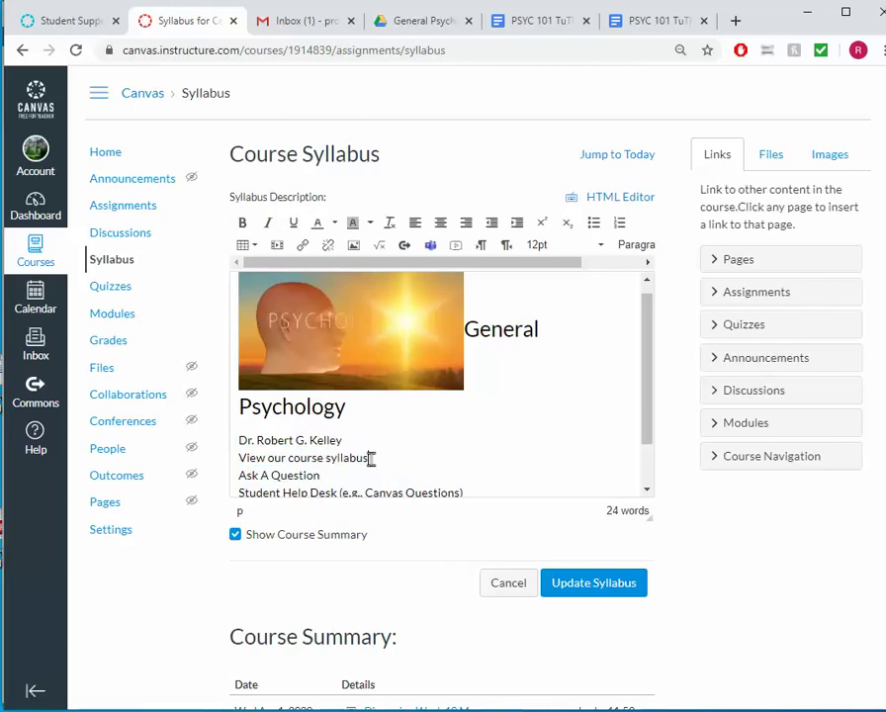
left_click_drag(369, 457, 238, 458)
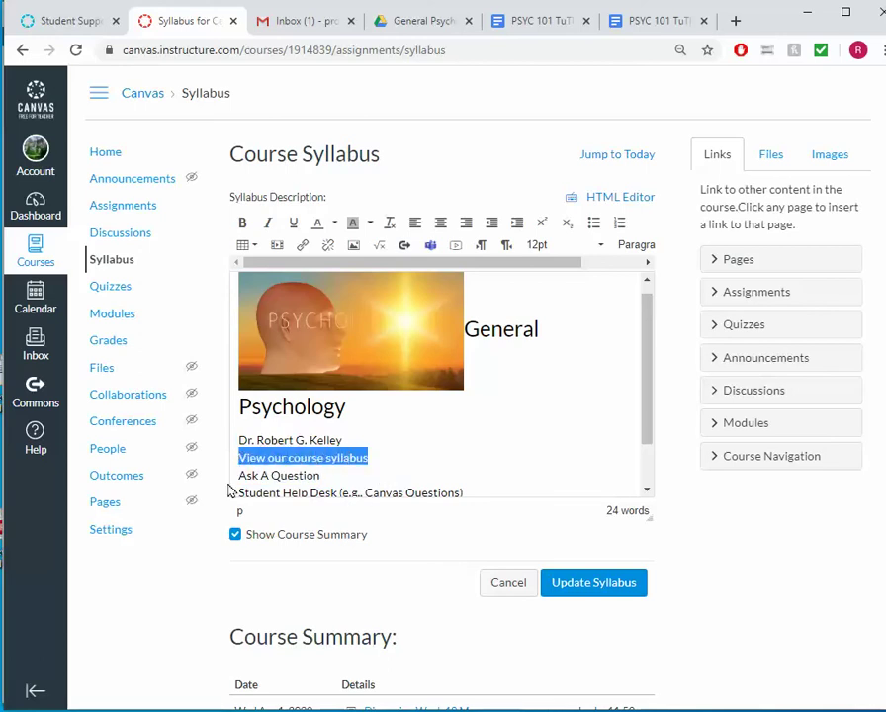
key("ctrl+k")
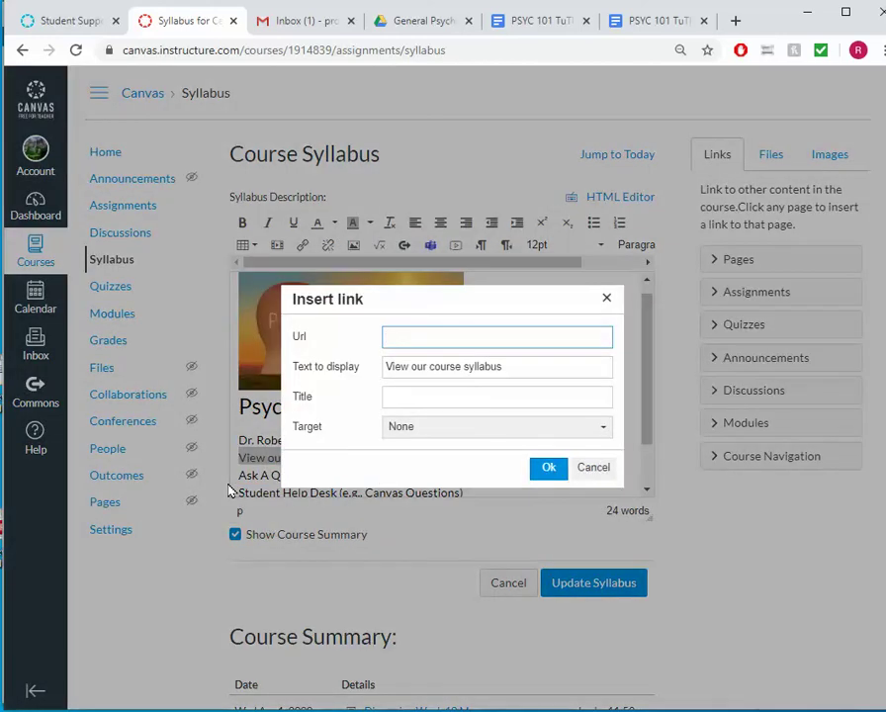
right_click(416, 334)
left_click(494, 459)
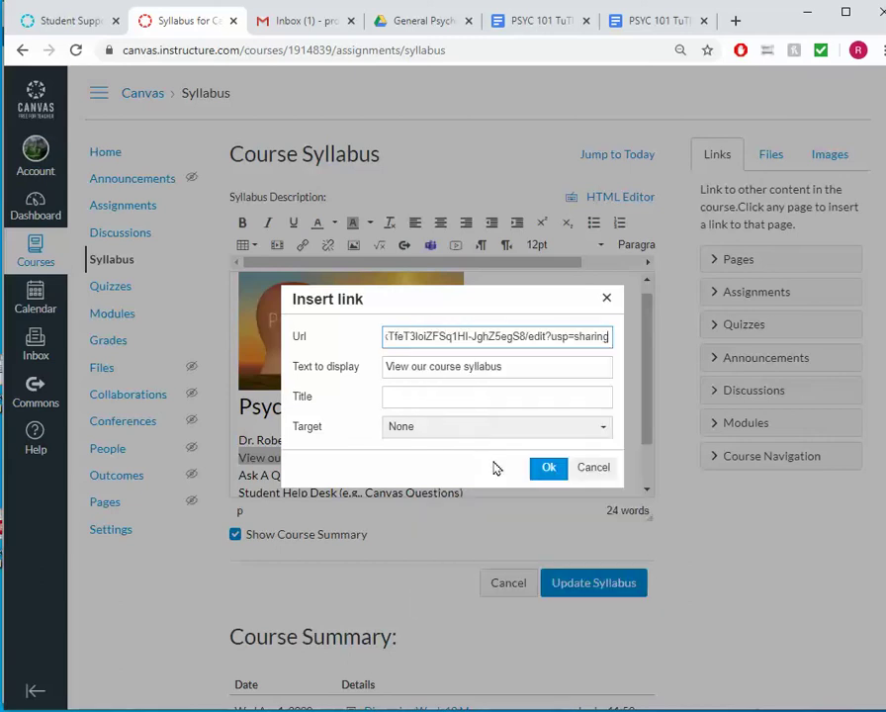
left_click(451, 433)
left_click(439, 475)
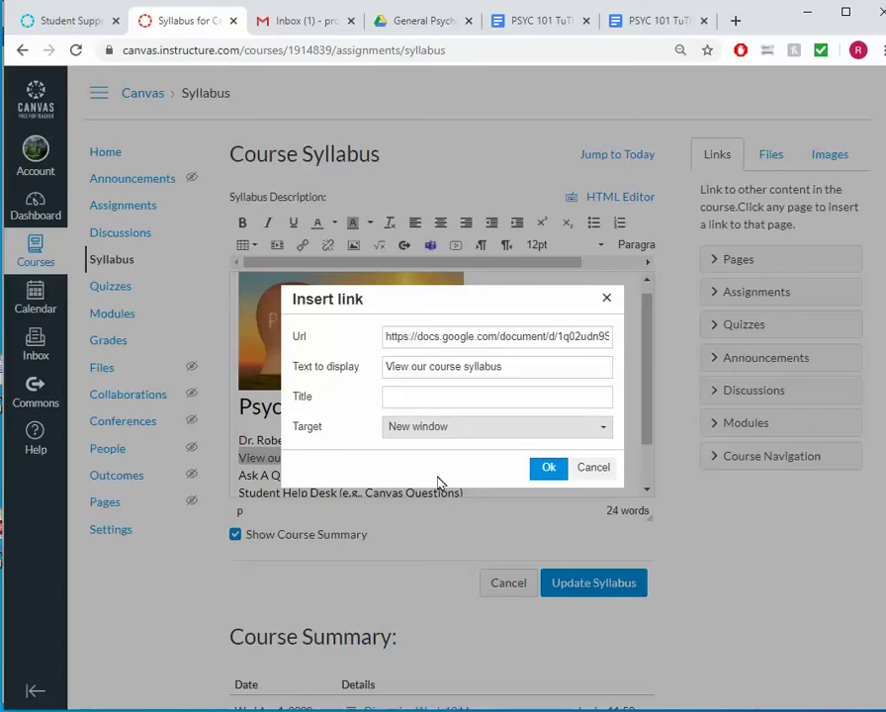
left_click(550, 467)
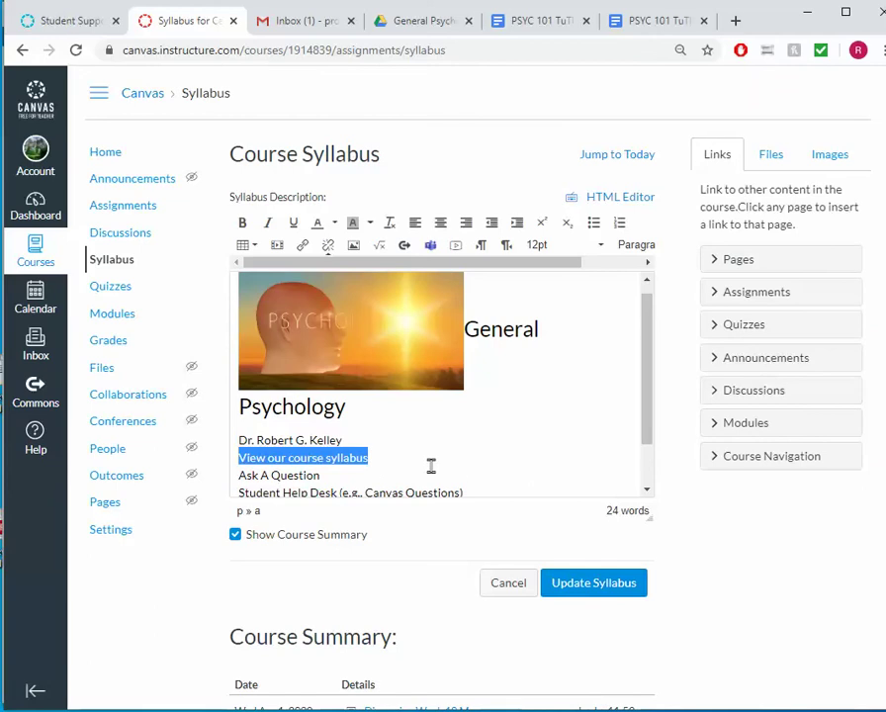
scroll(431, 465, "down", 2)
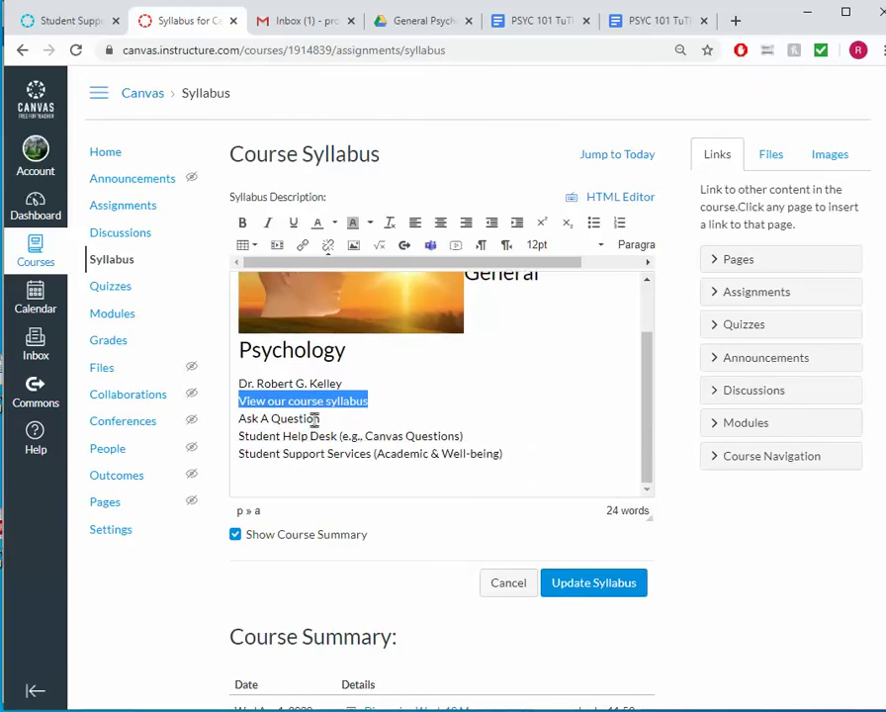
left_click(613, 588)
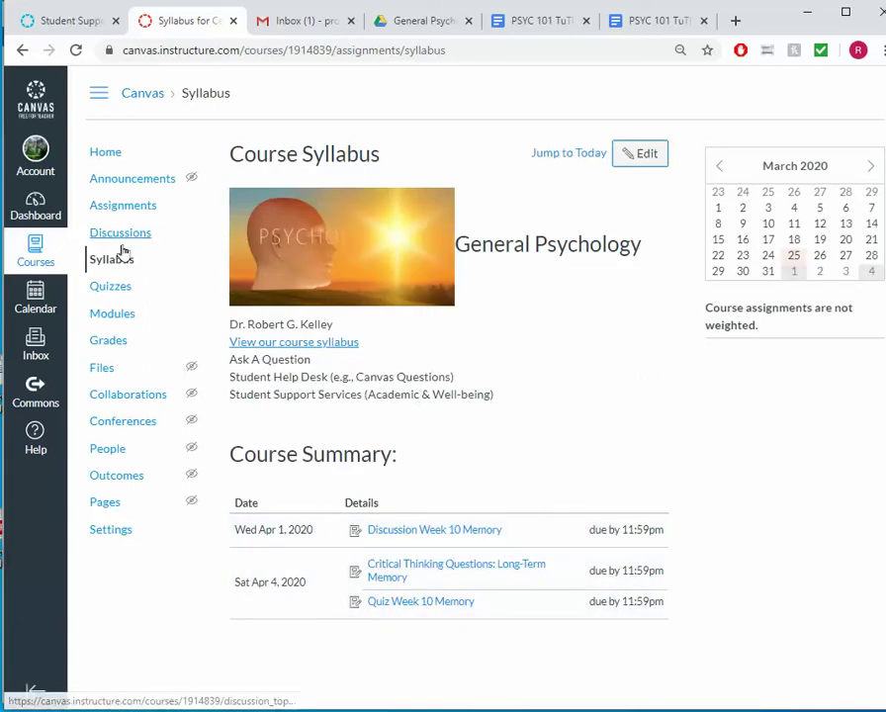
Add a new module named "Class Resources" to the course modules.
left_click(120, 314)
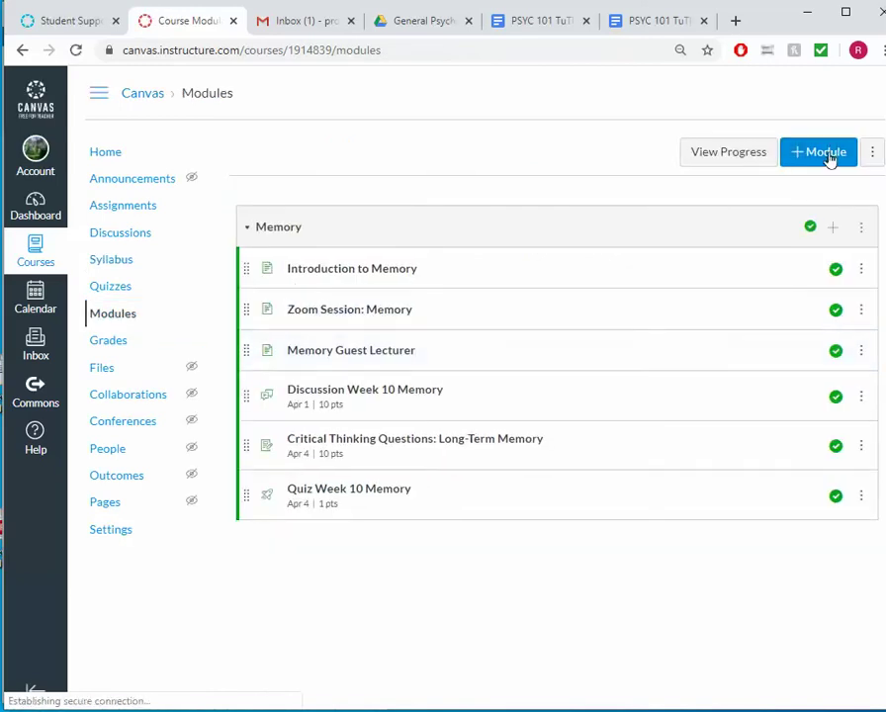
left_click(829, 158)
left_click(333, 315)
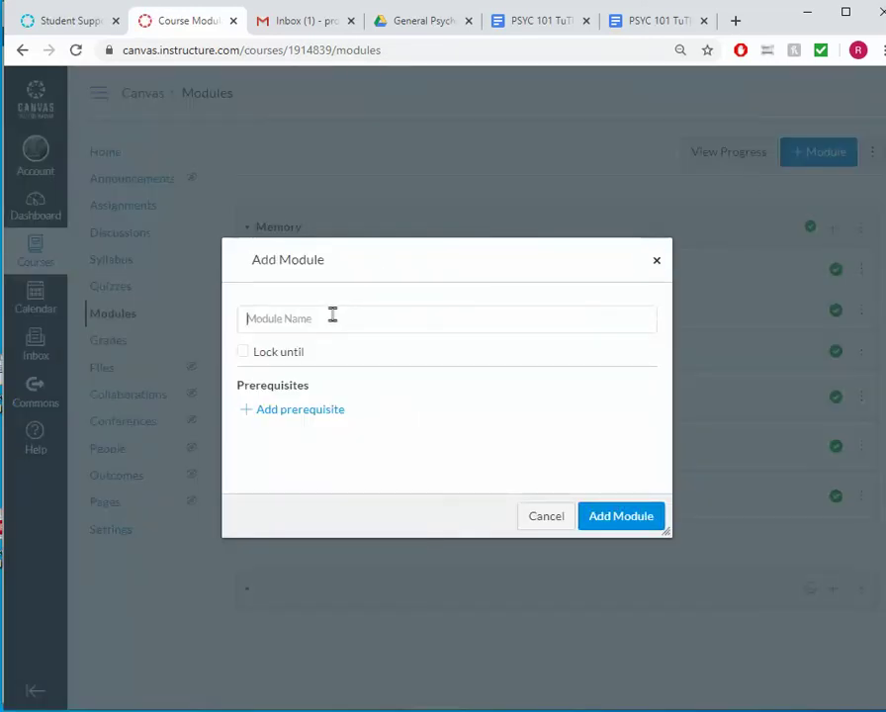
type("Resources")
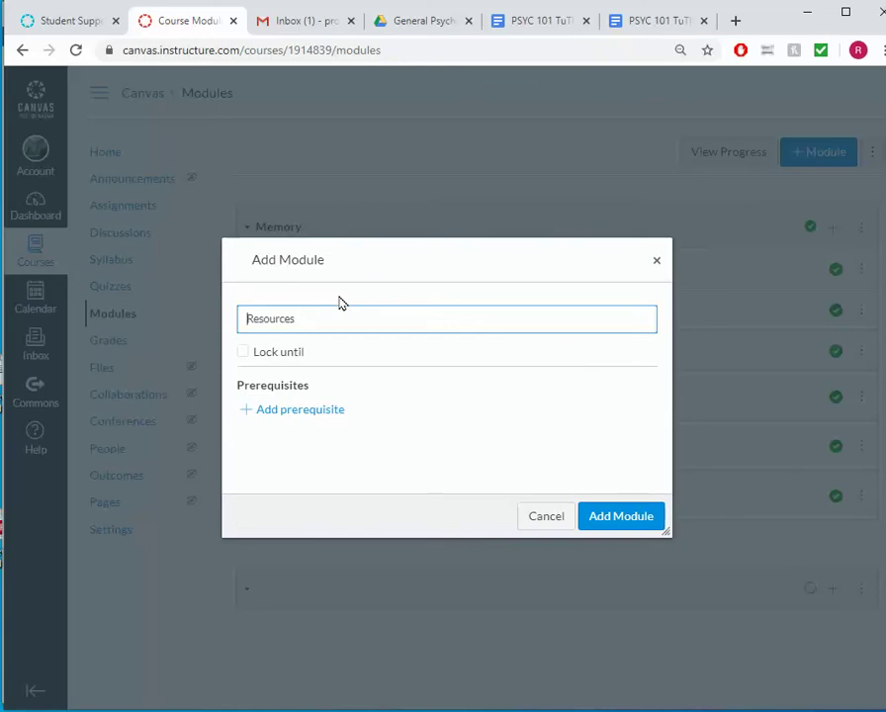
type("Class")
left_click(648, 516)
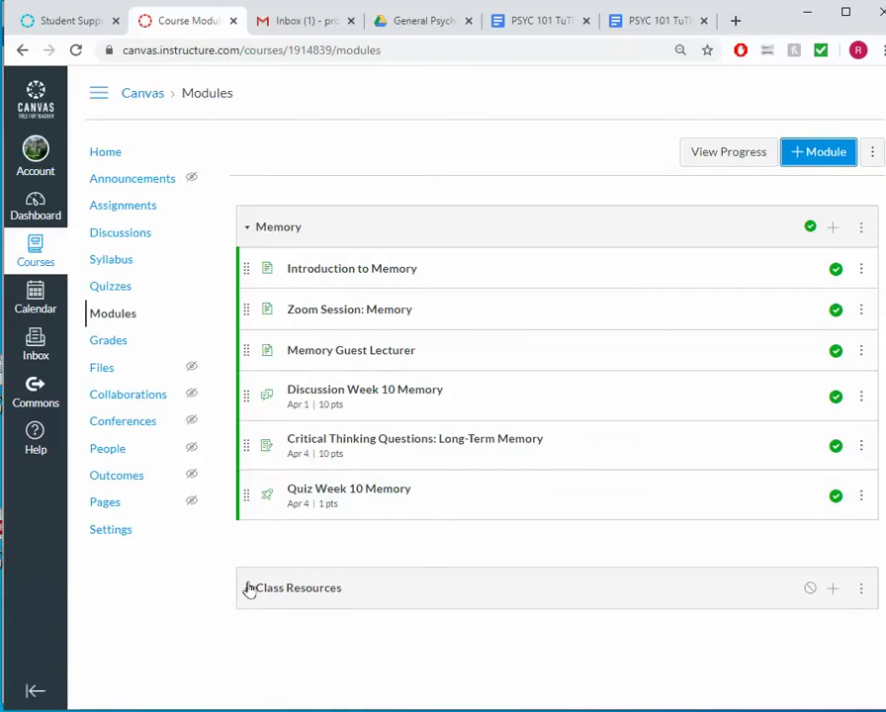
Publish the Class Resources module.
triple_click(408, 593)
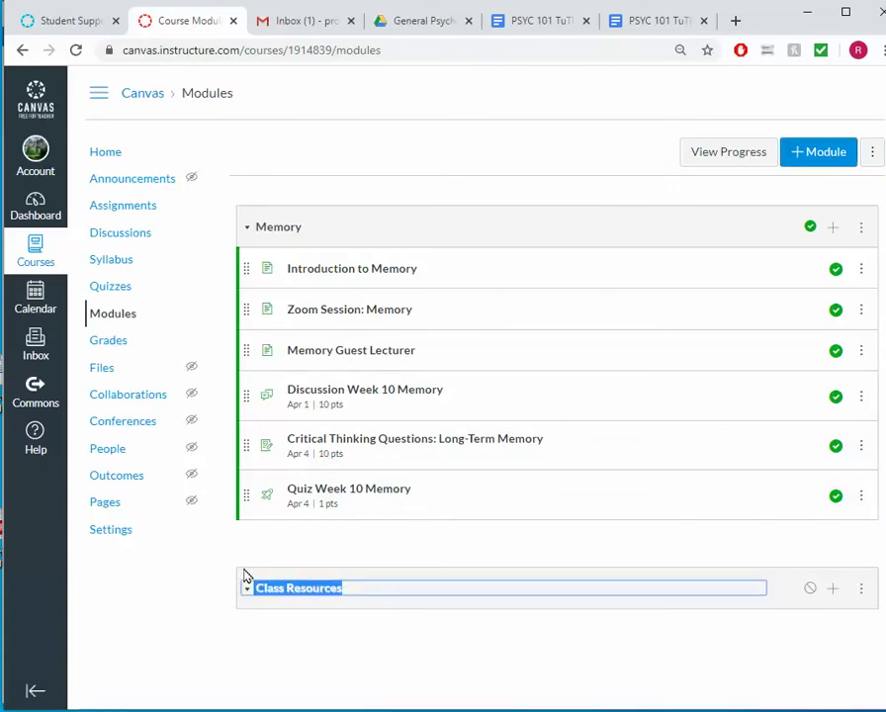
left_click_drag(247, 576, 288, 182)
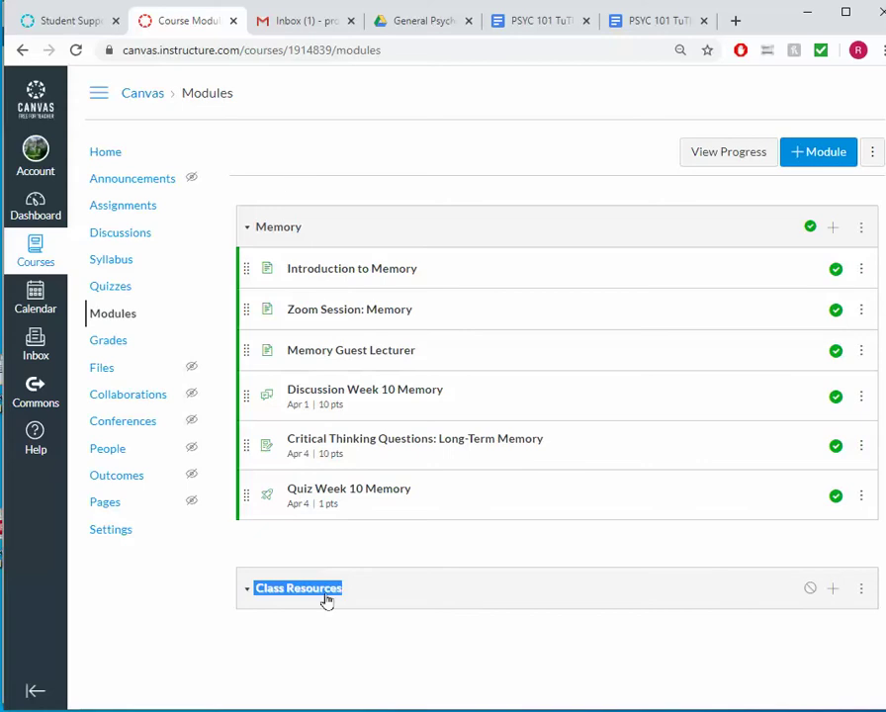
left_click(809, 589)
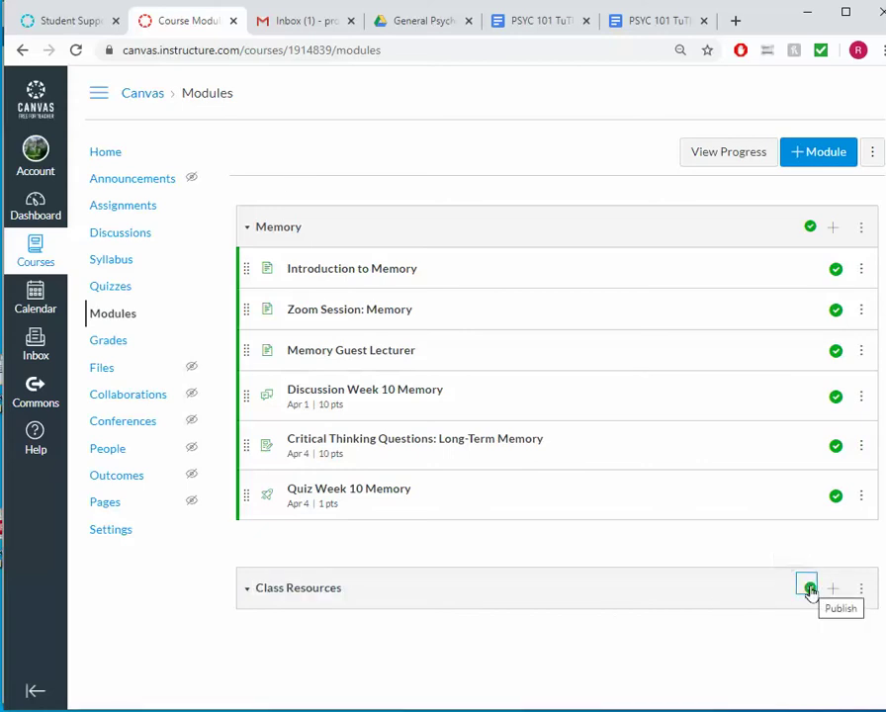
Move the Class Resources module to the top of the module list, above Memory.
key("Tab")
key("Tab")
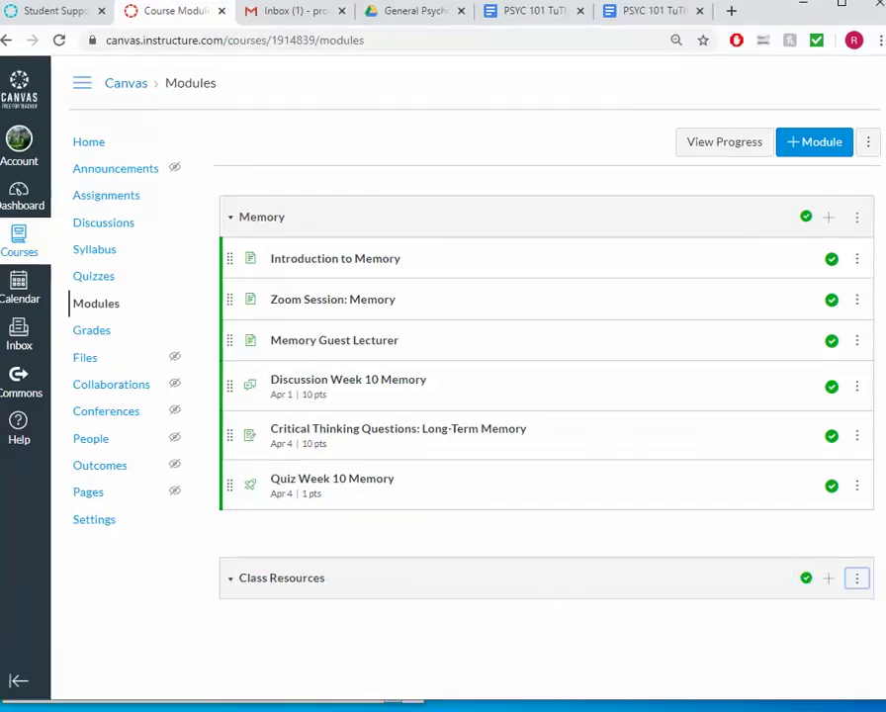
left_click(859, 582)
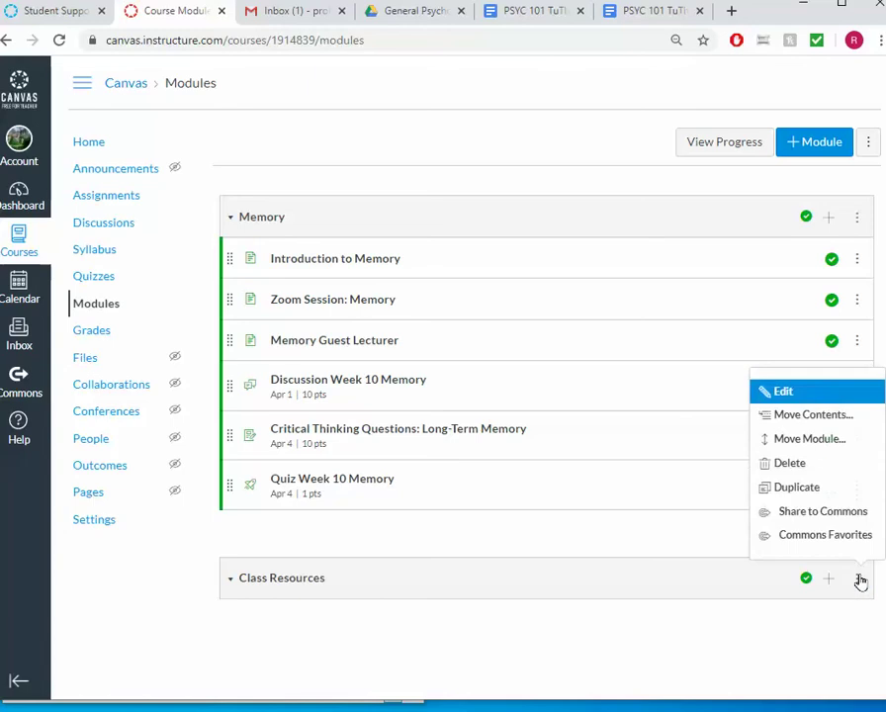
left_click(820, 440)
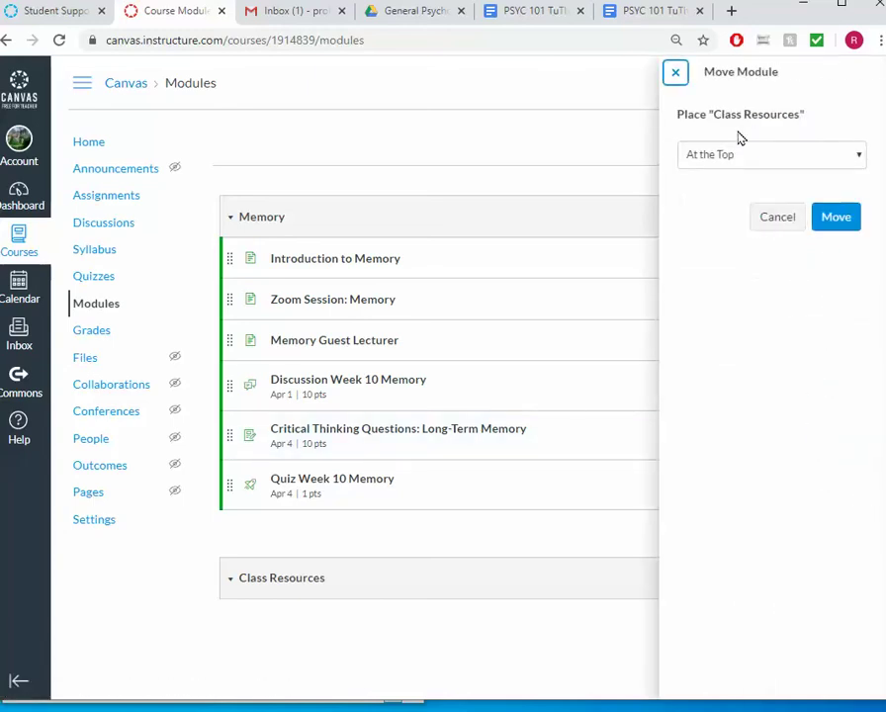
left_click(833, 220)
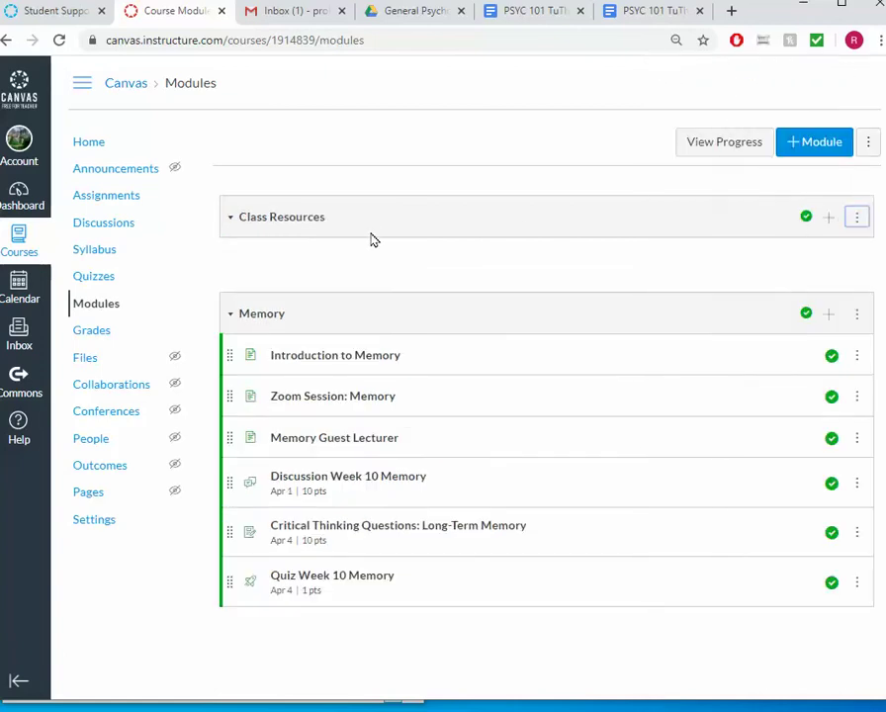
Add the existing discussion "Ask A Question" to the Class Resources module without indentation.
left_click(831, 220)
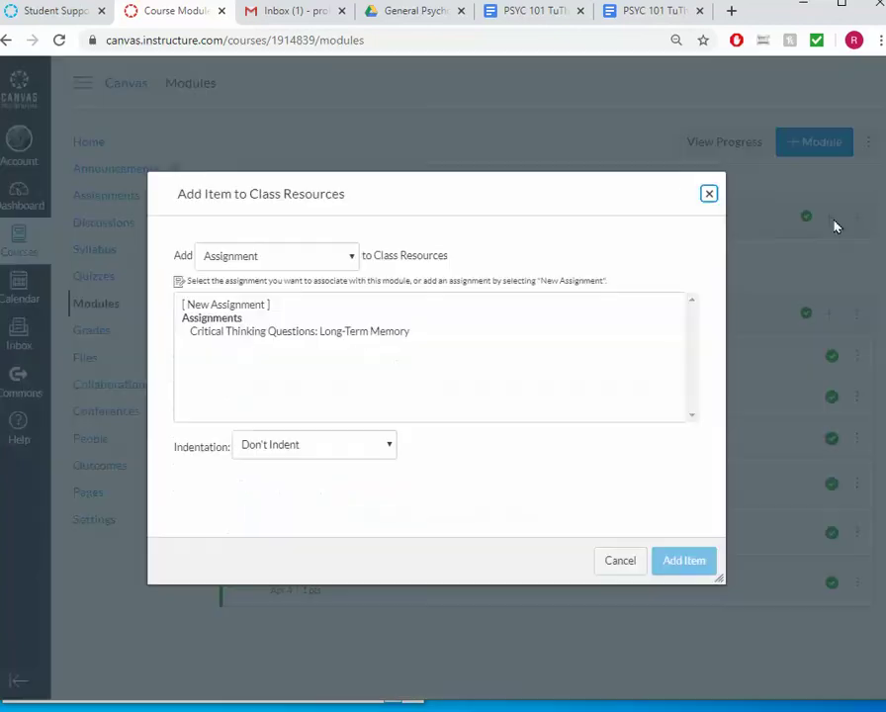
left_click(346, 259)
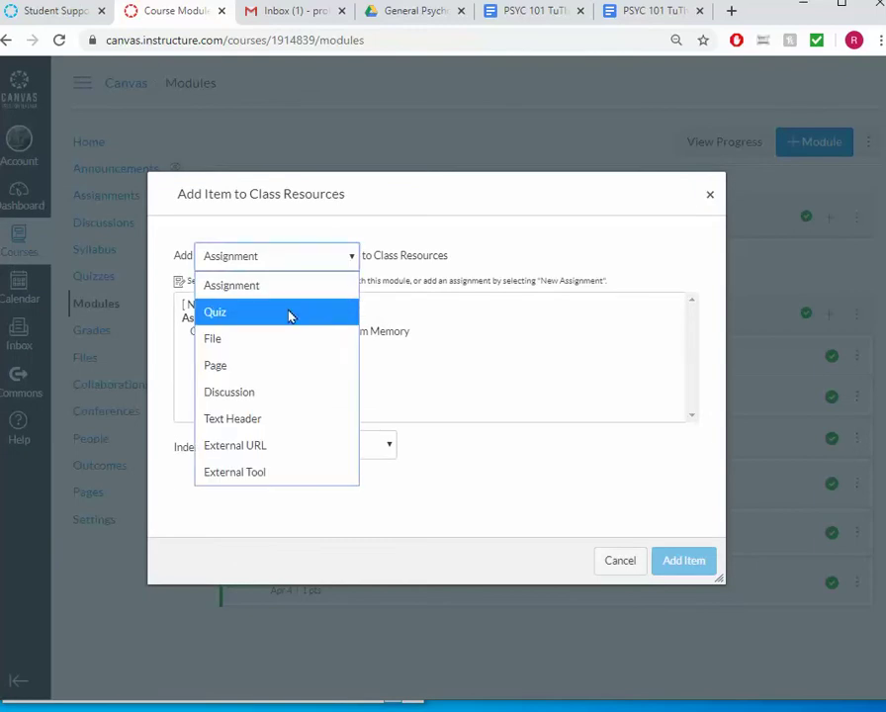
left_click(254, 394)
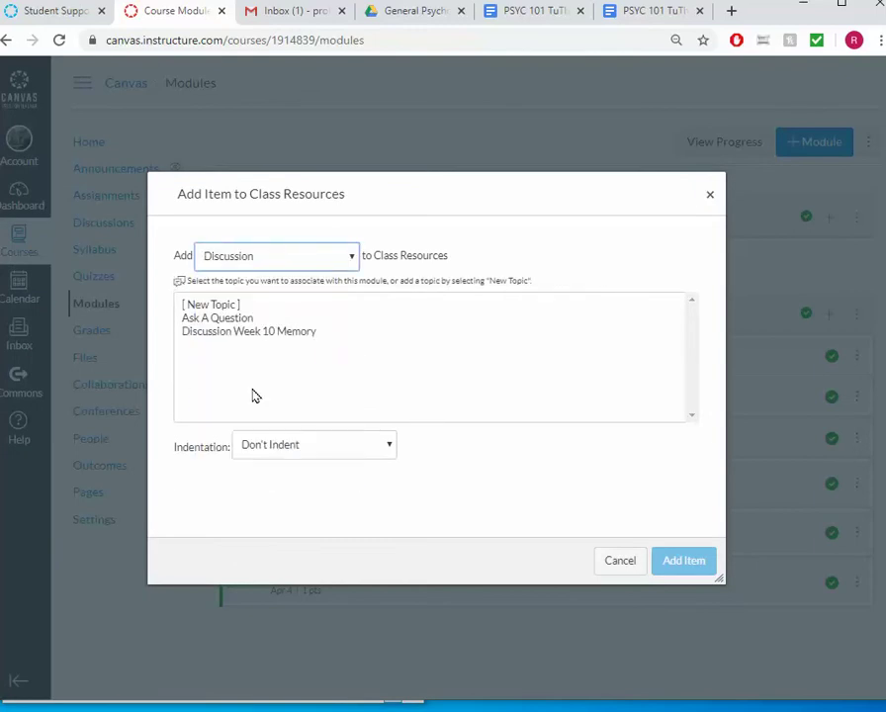
left_click(223, 320)
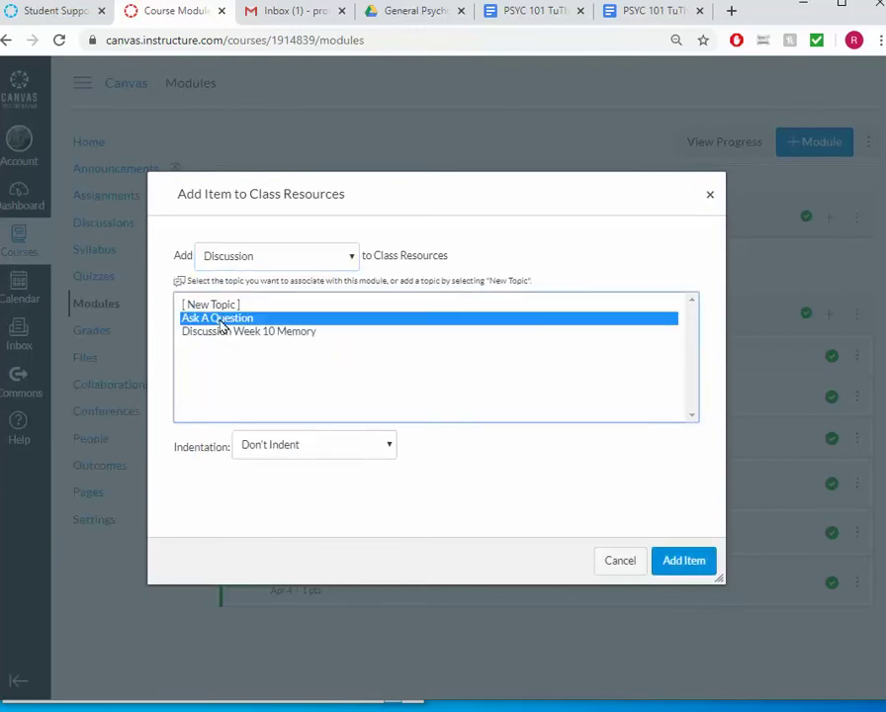
left_click(669, 562)
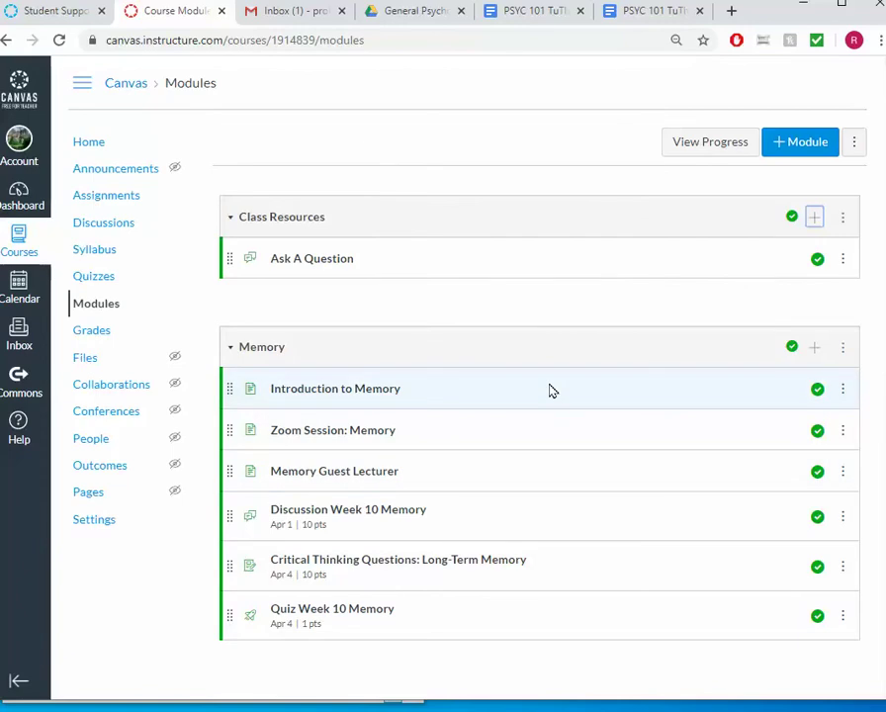
Copy the link address of the "Ask A Question" module item and open the course syllabus page for editing.
right_click(307, 263)
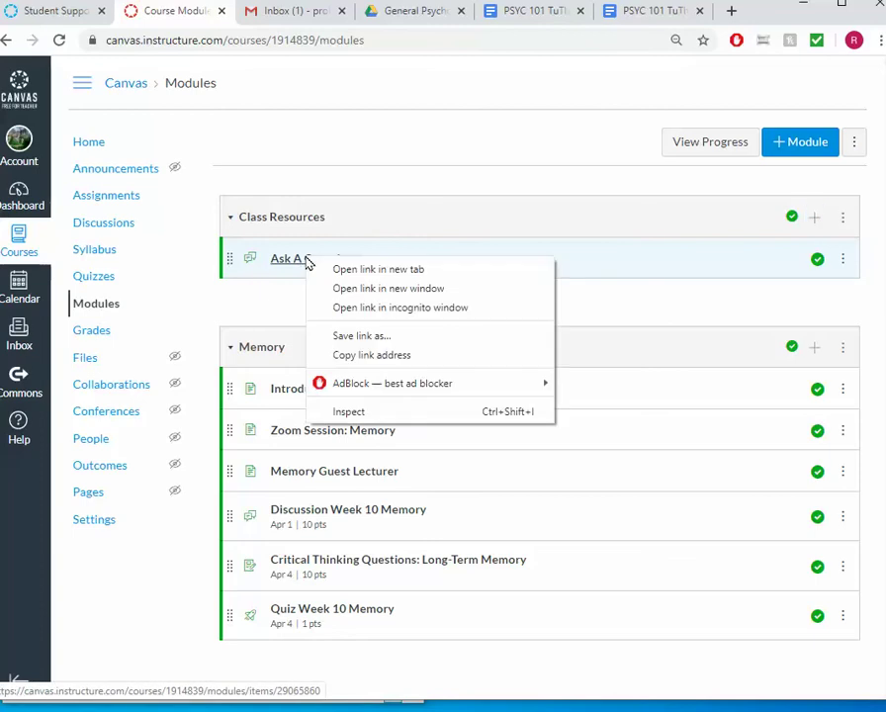
left_click(372, 357)
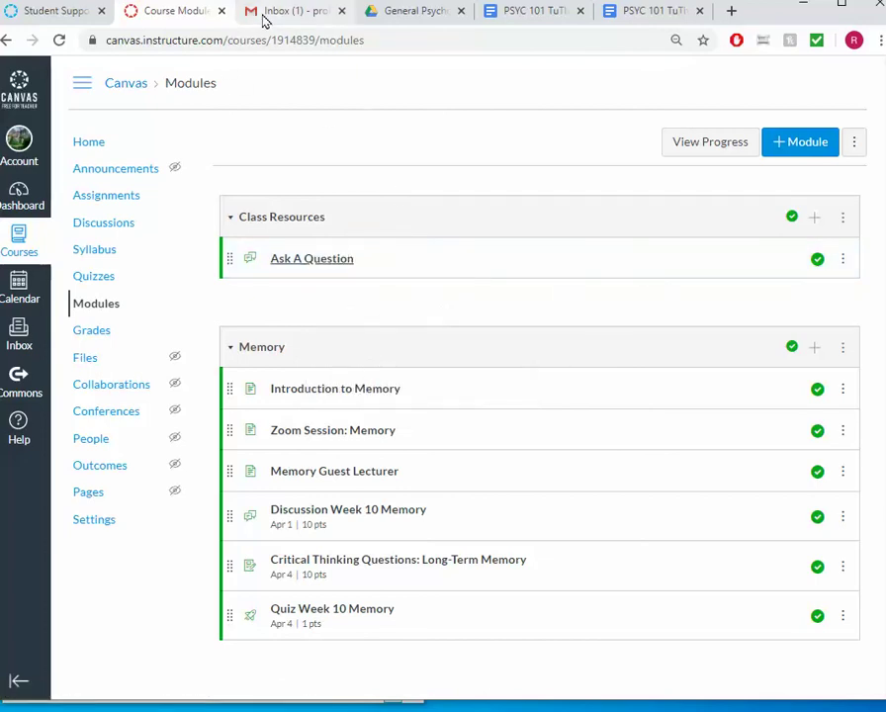
left_click(99, 250)
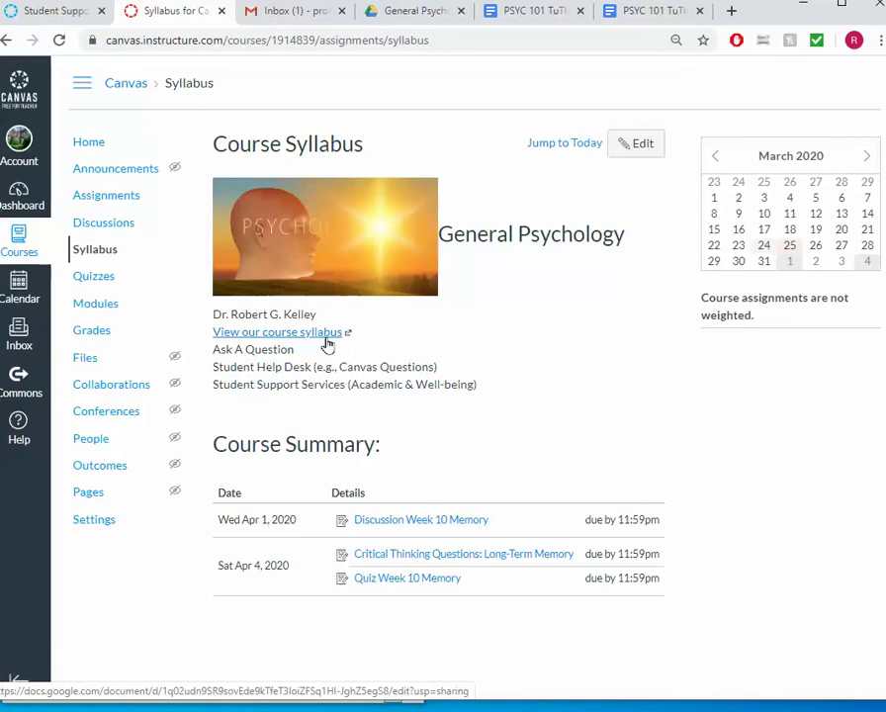
left_click(636, 144)
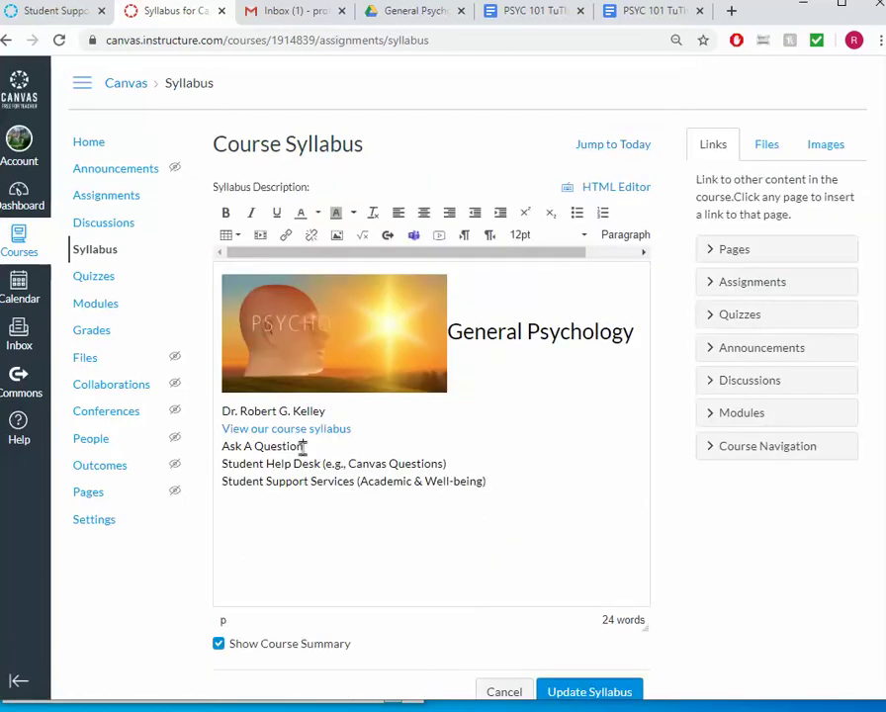
Link the "Ask A Question" line in the syllabus description to the copied module item address, with the target set to New window.
left_click_drag(303, 447, 219, 447)
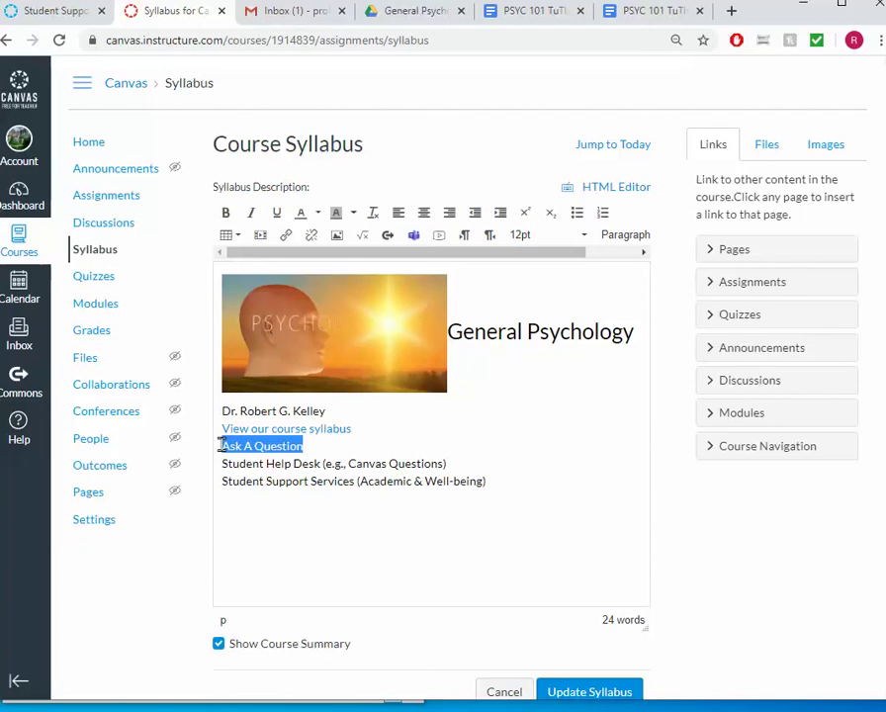
key("ctrl+k")
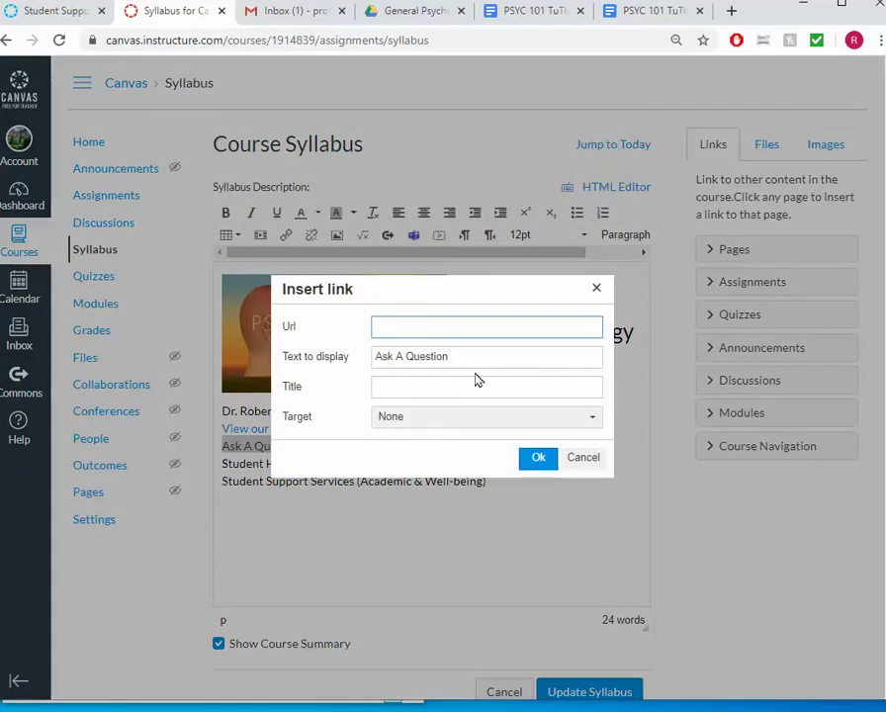
right_click(450, 328)
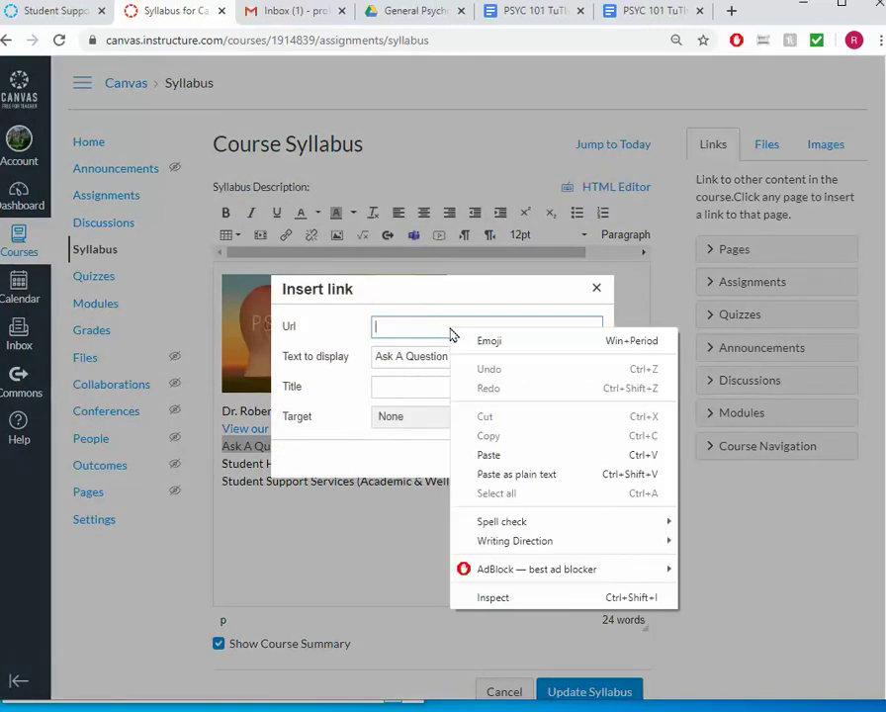
left_click(459, 453)
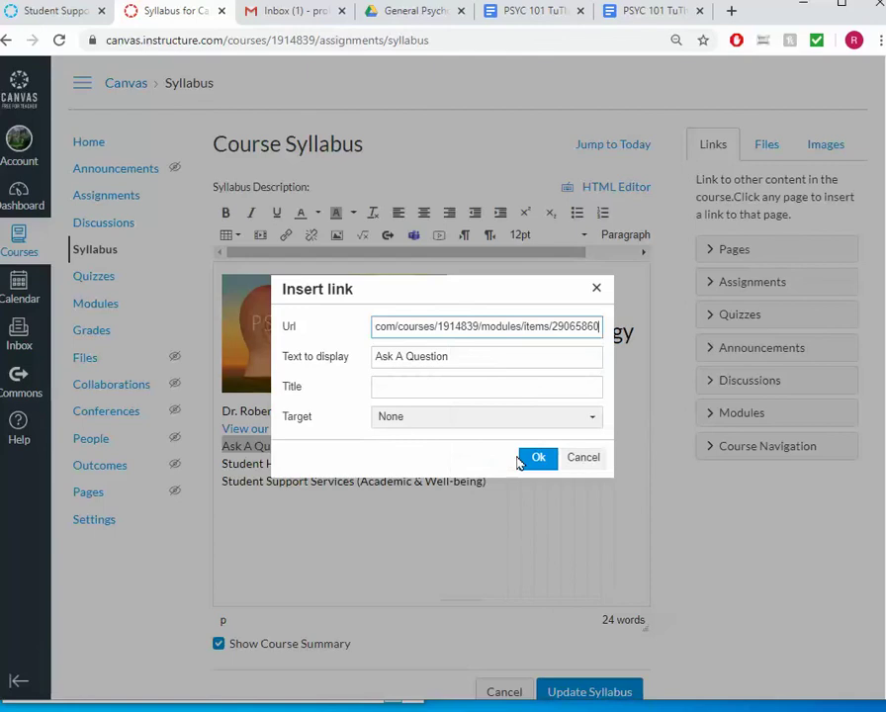
left_click(418, 420)
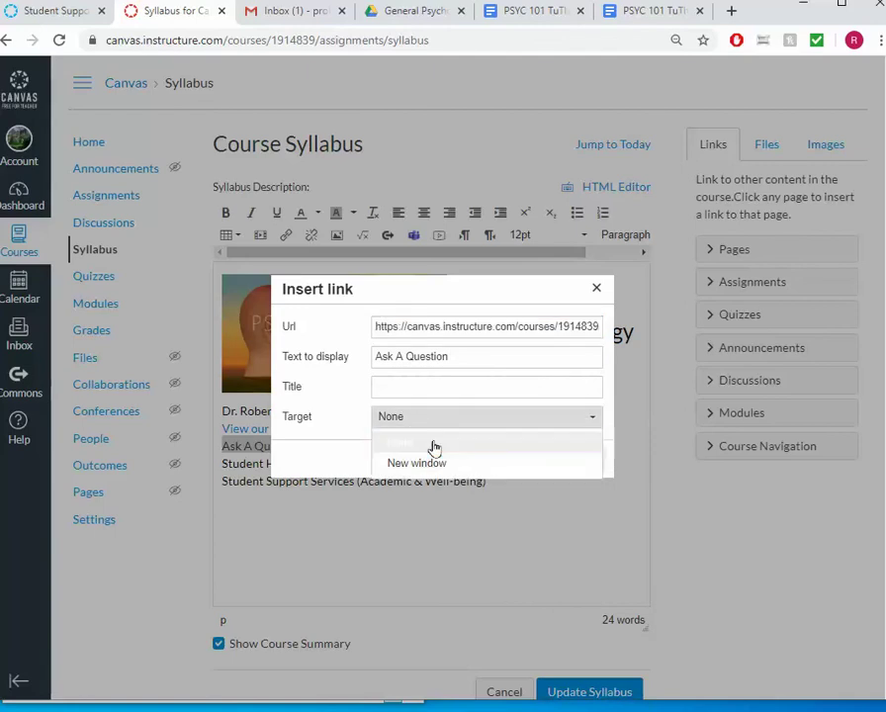
left_click(437, 464)
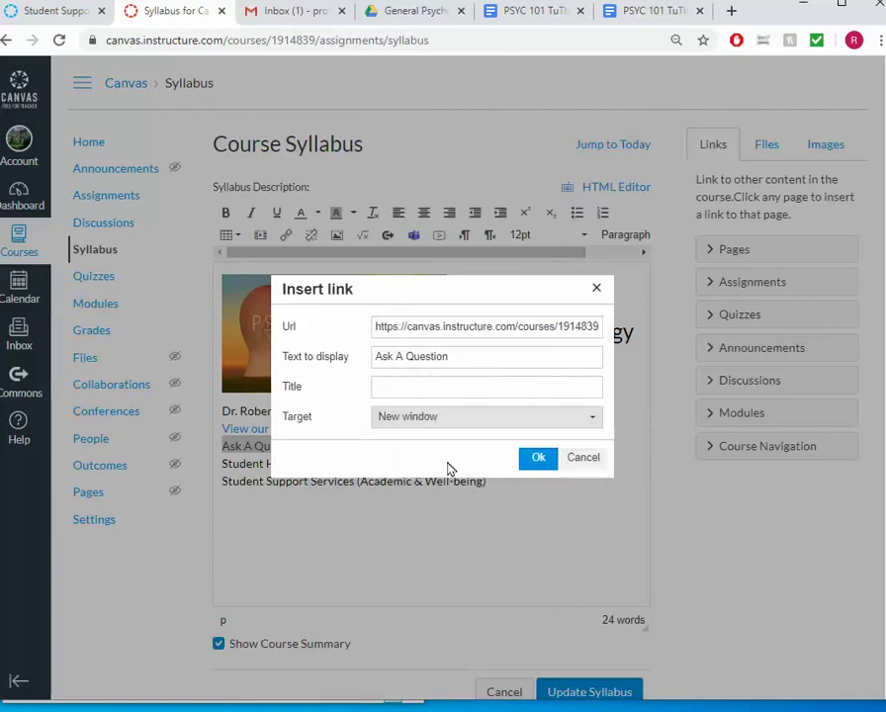
left_click(538, 458)
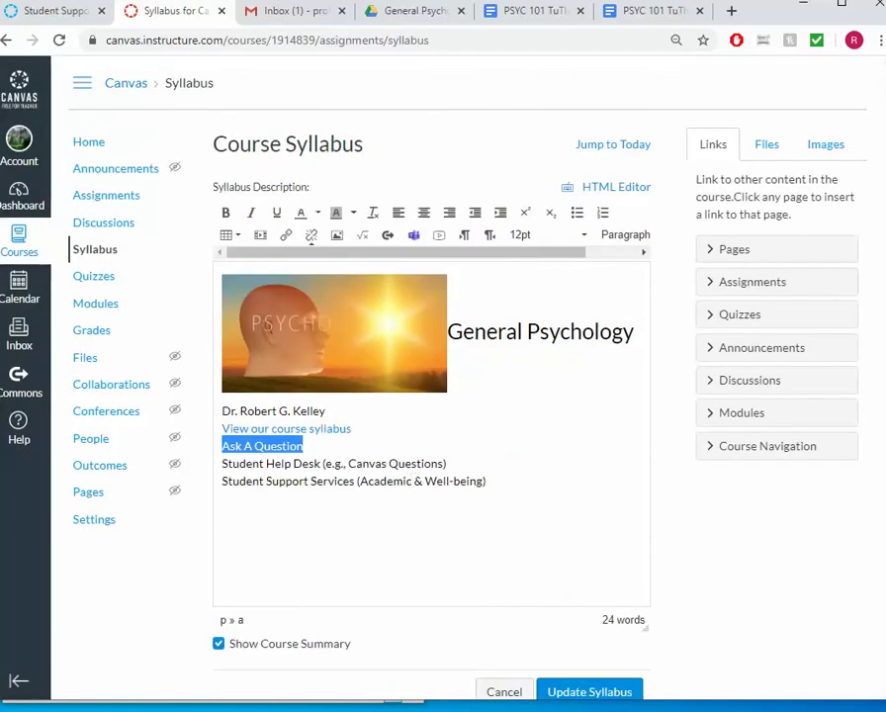
Copy the link address of MCC Student Helpdesk from the Tech Help list in the MiraCosta Student Support Hub.
key("ctrl+shift+Tab")
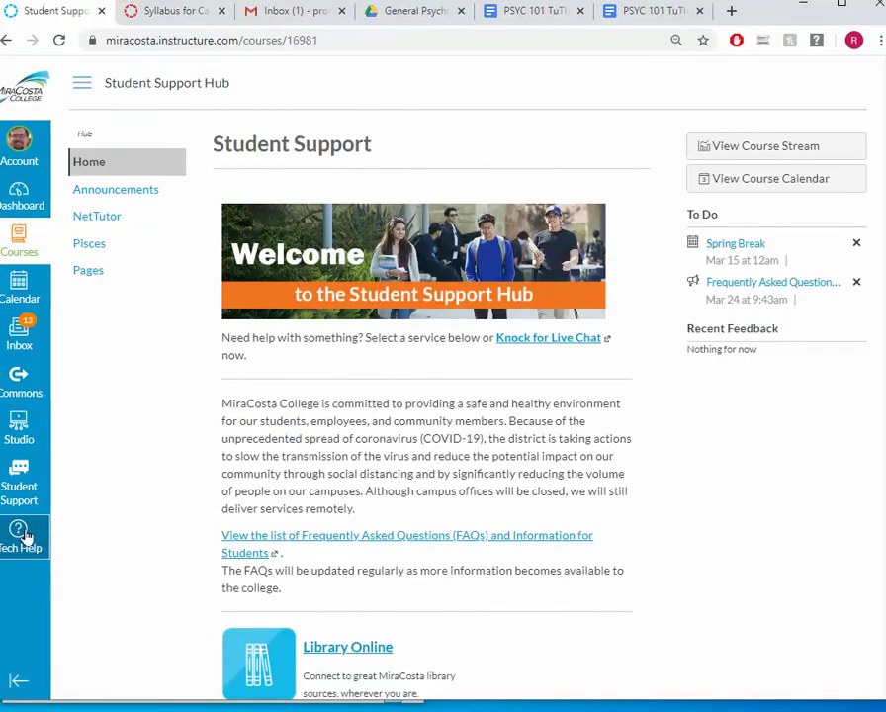
left_click(27, 538)
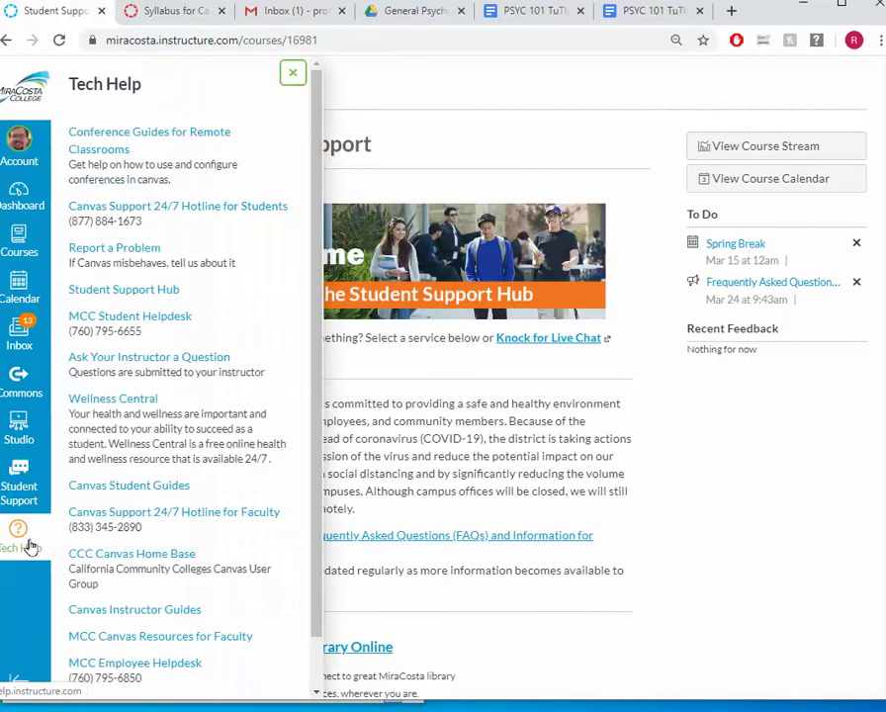
right_click(128, 316)
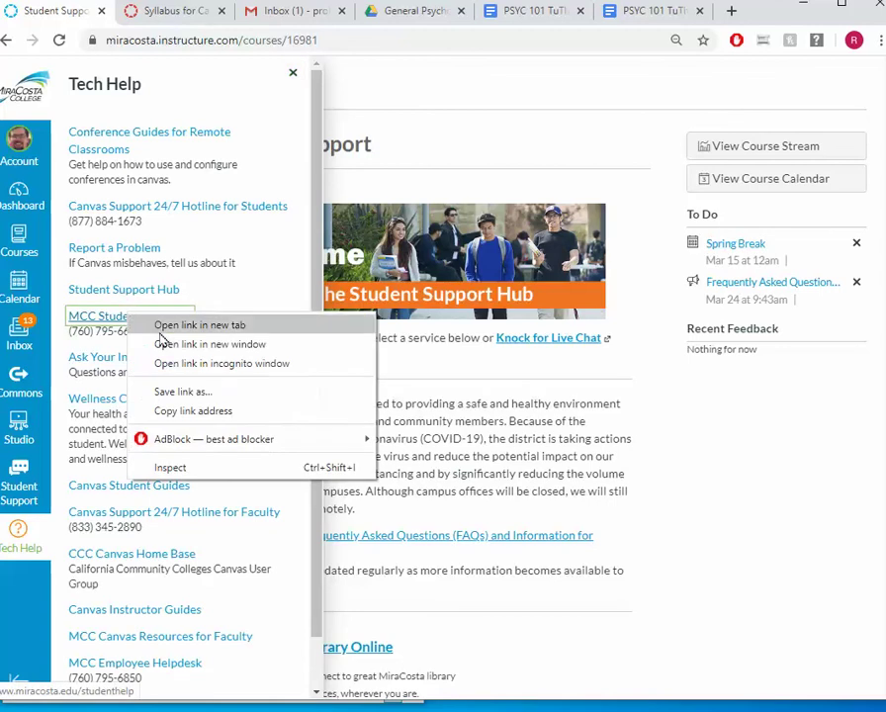
left_click(195, 412)
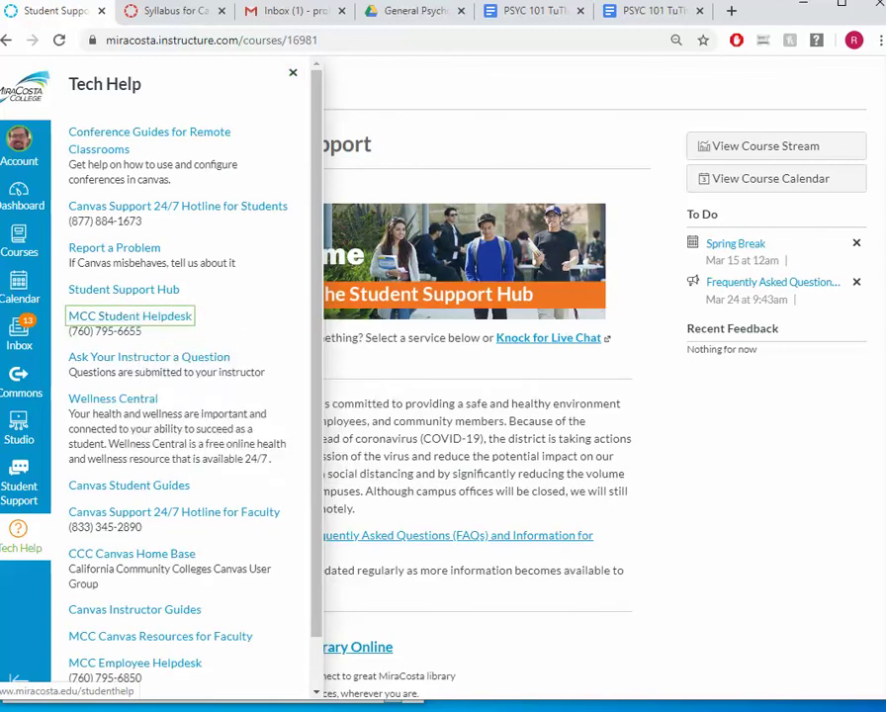
key("ctrl+Tab")
left_click(369, 464)
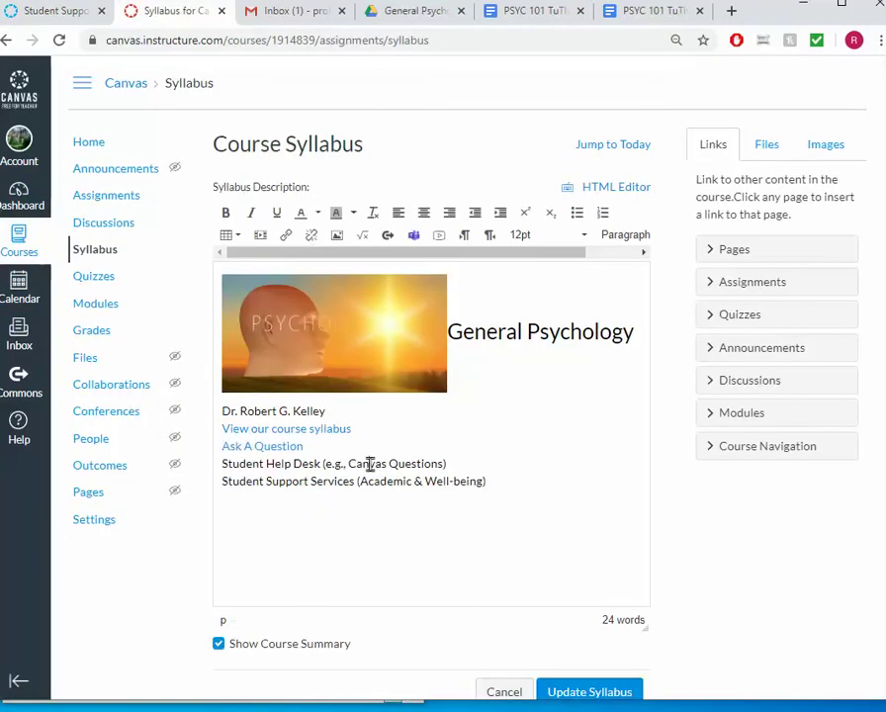
left_click_drag(447, 464, 219, 468)
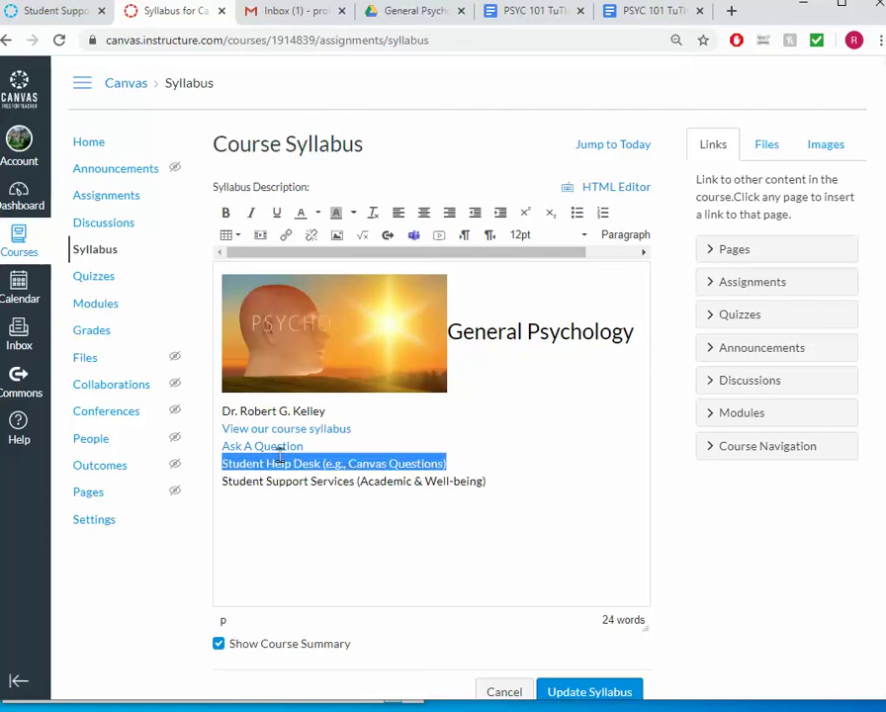
key("ctrl+k")
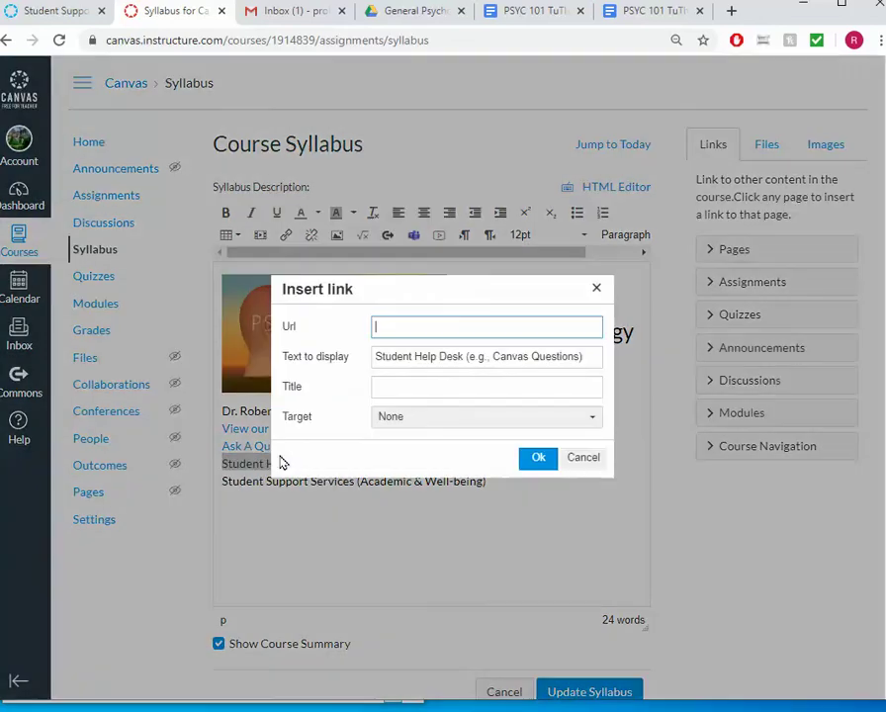
right_click(420, 331)
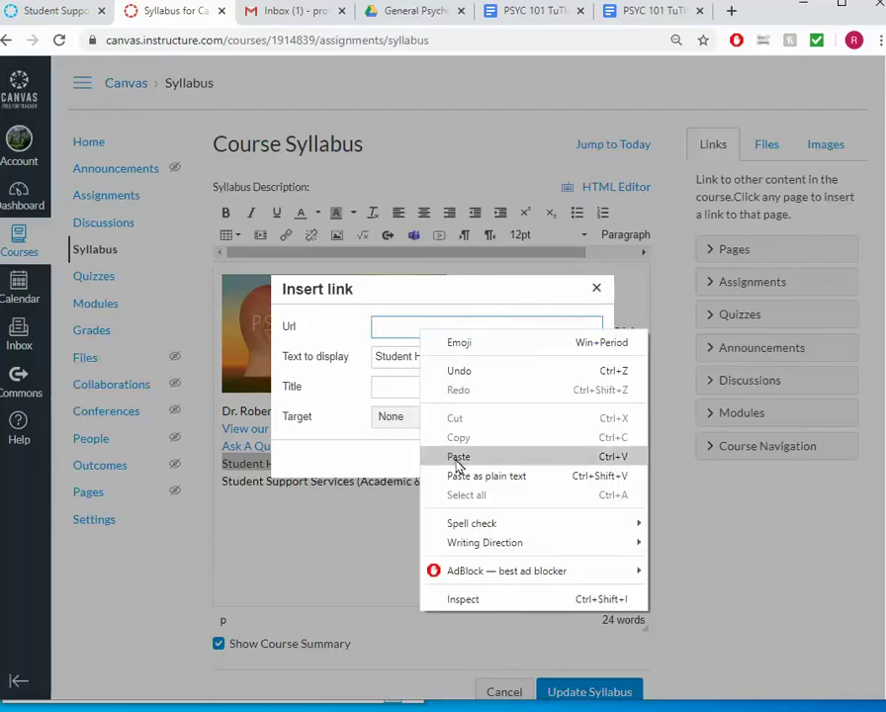
left_click(458, 458)
left_click(398, 422)
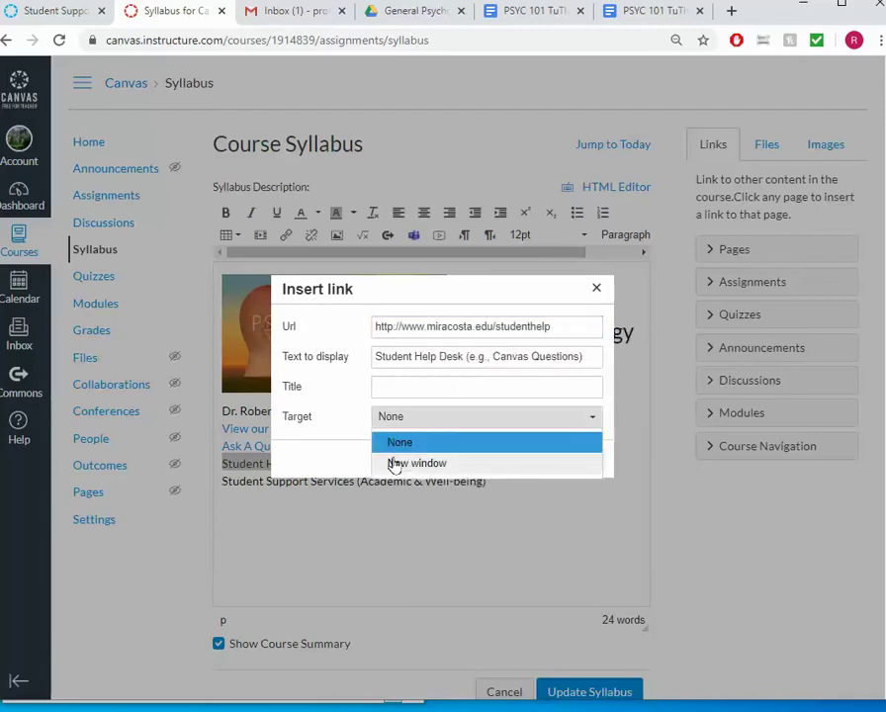
left_click(393, 463)
left_click(527, 461)
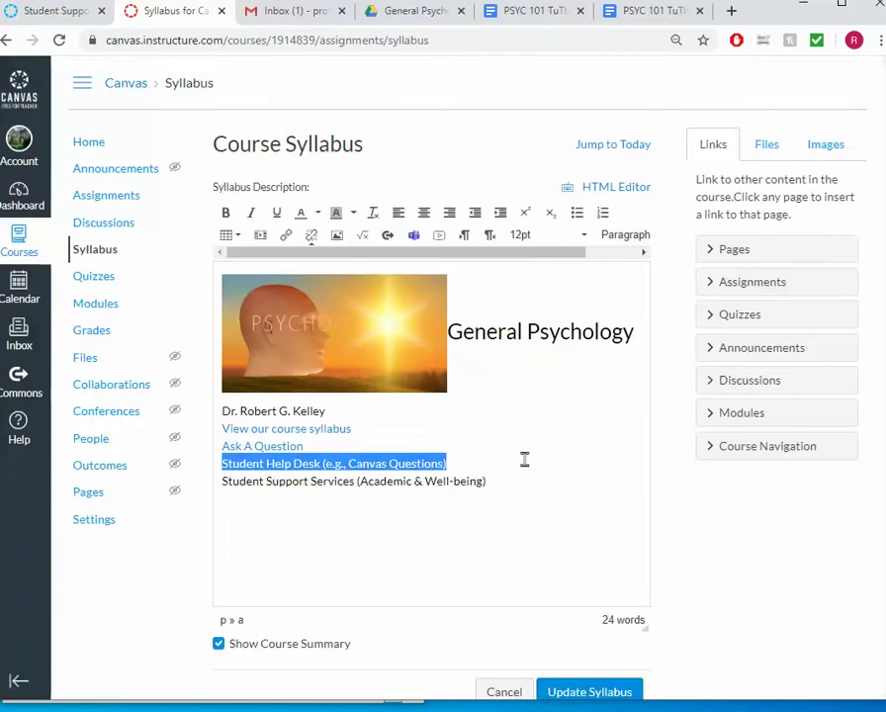
left_click(412, 536)
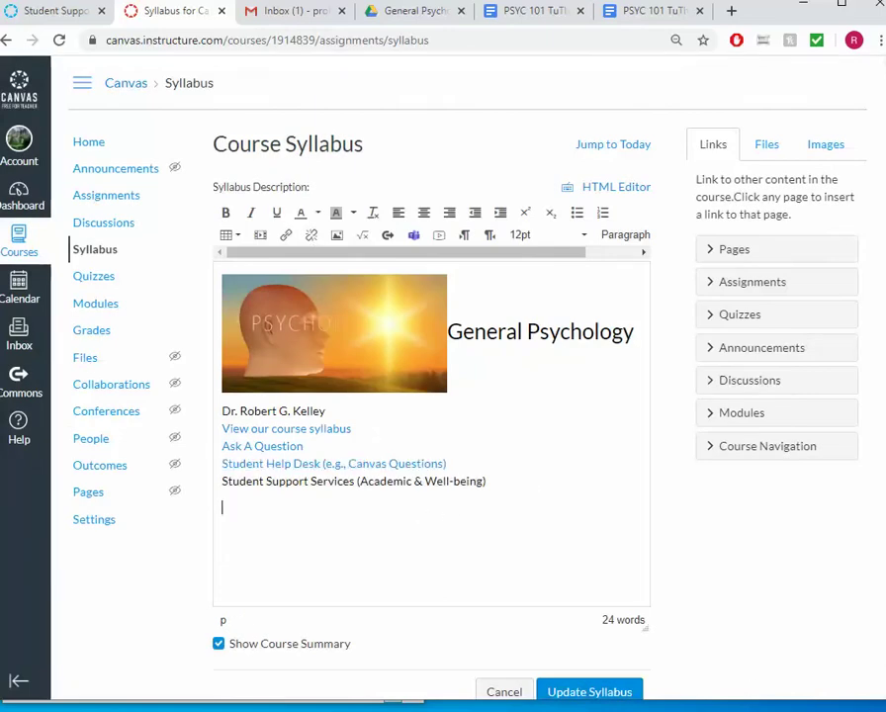
Open the MiraCosta Student Support Hub home page and copy its web address.
key("ctrl+shift+Tab")
left_click(17, 490)
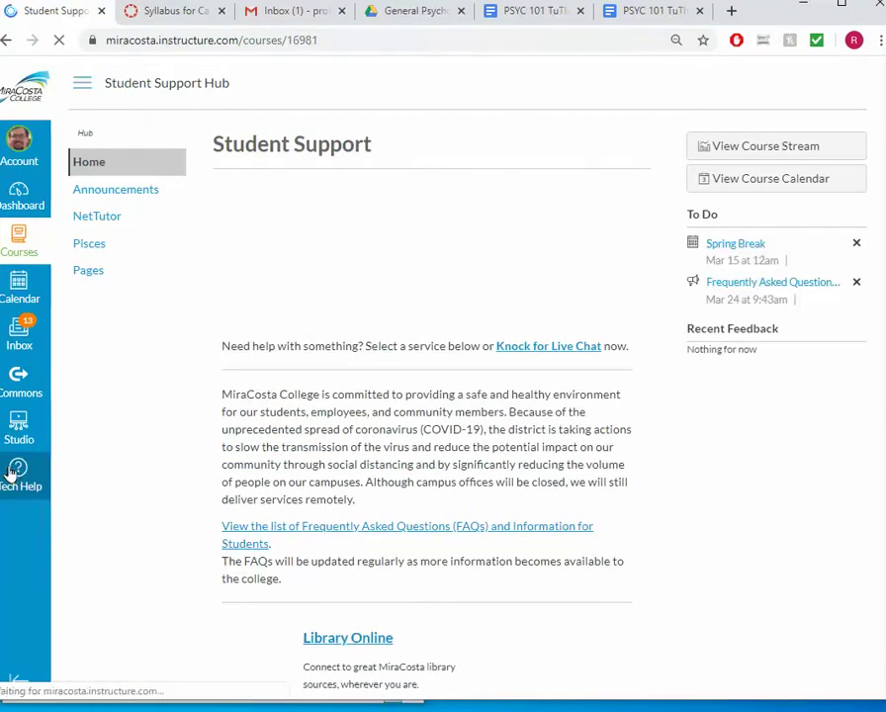
left_click(353, 40)
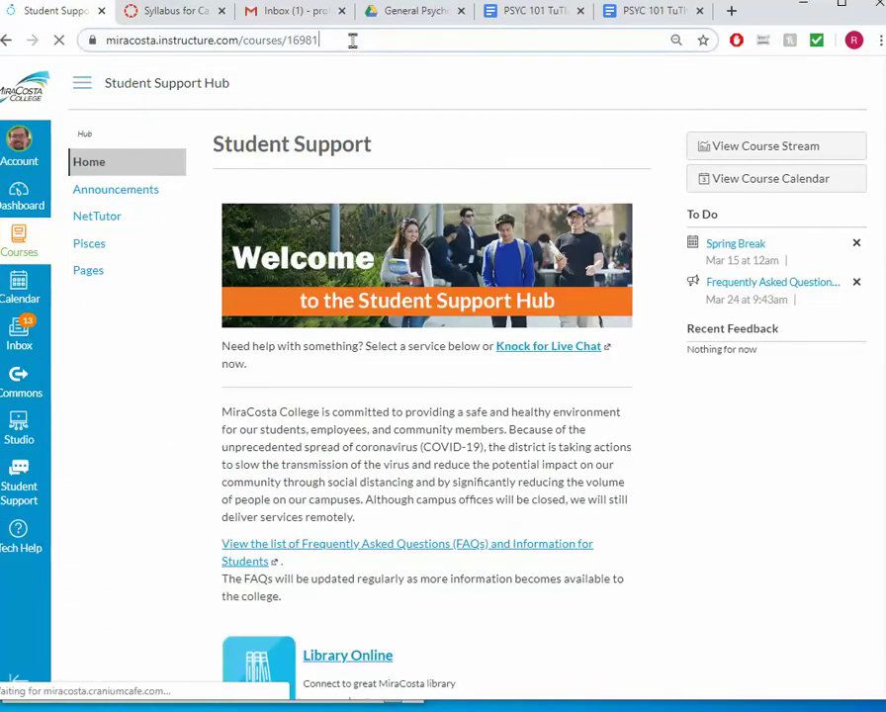
left_click_drag(352, 40, 91, 39)
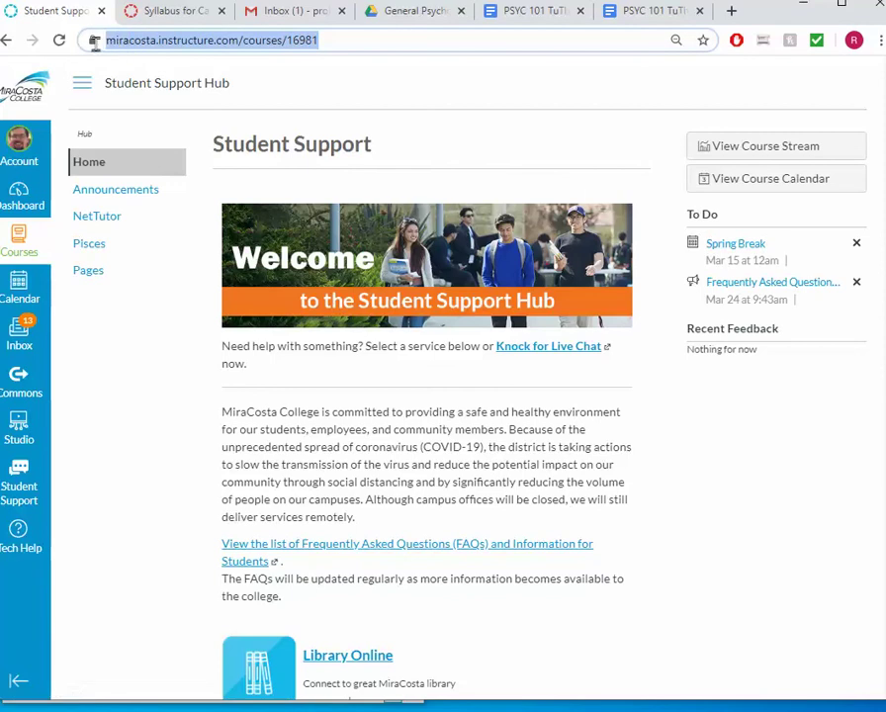
right_click(144, 49)
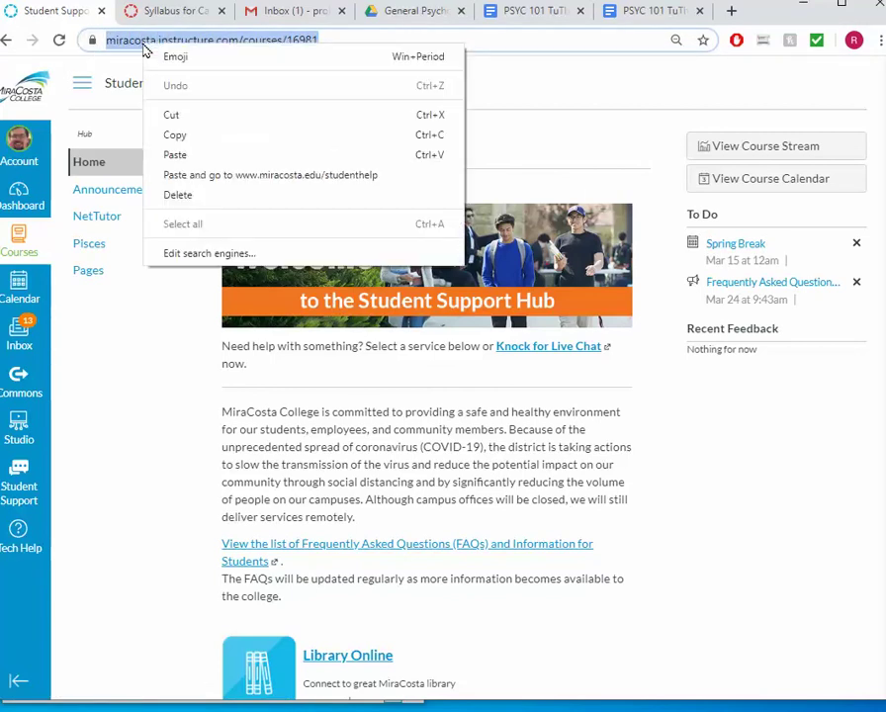
left_click(190, 135)
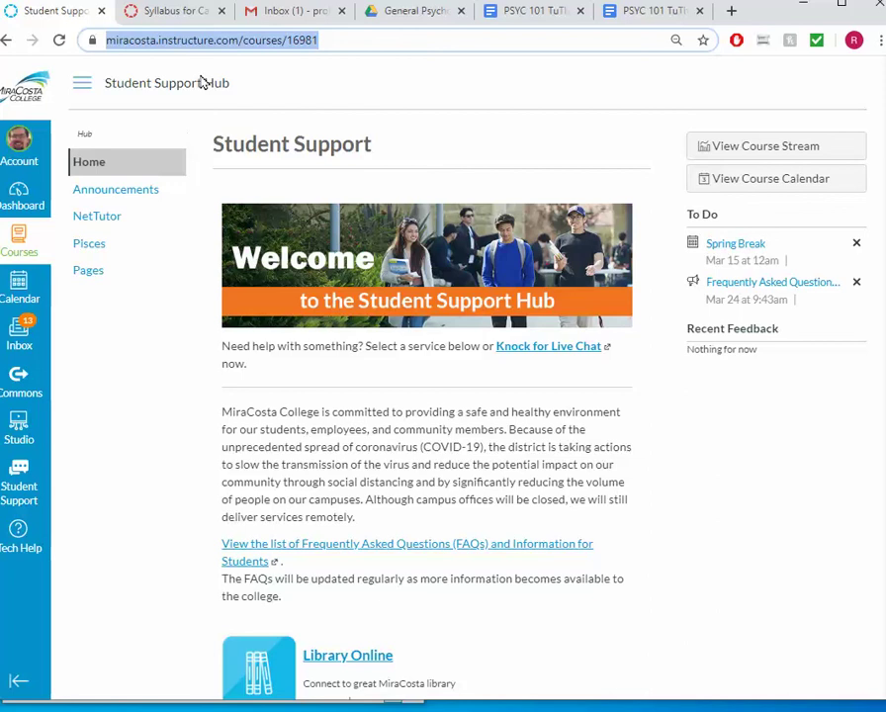
left_click(155, 22)
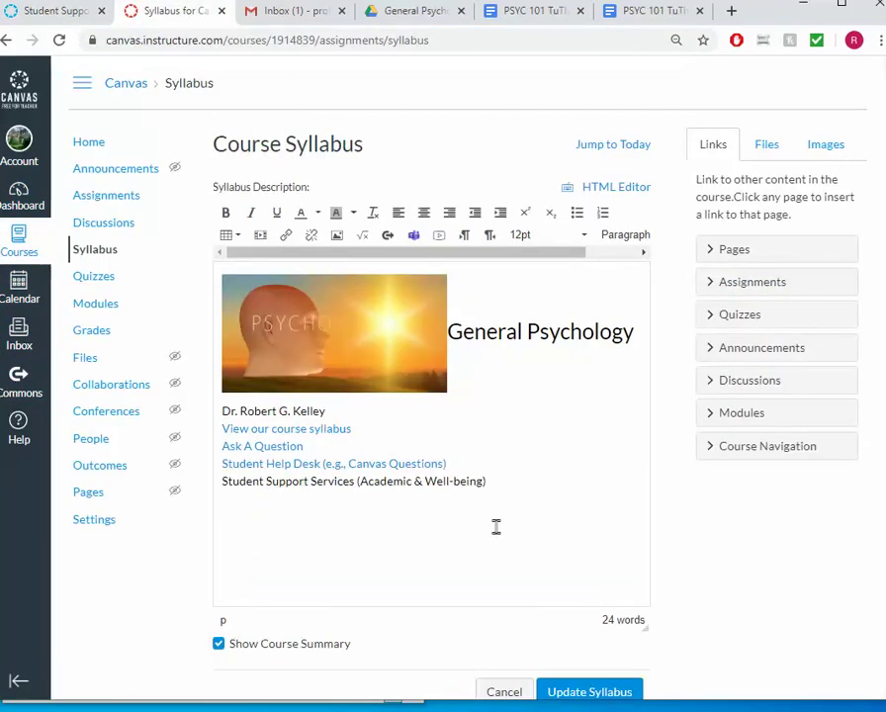
left_click_drag(488, 481, 217, 483)
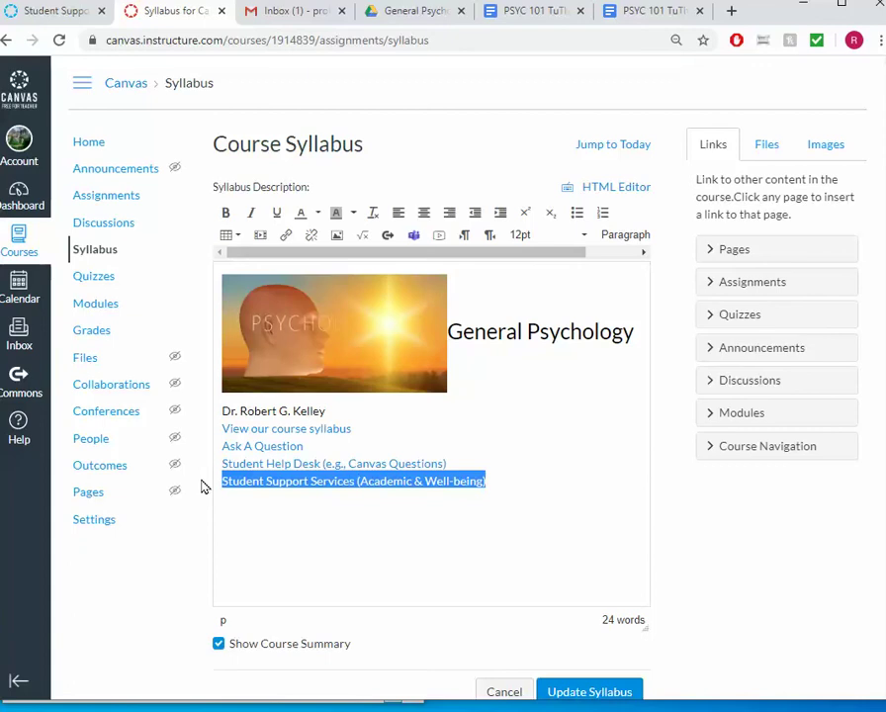
key("ctrl+k")
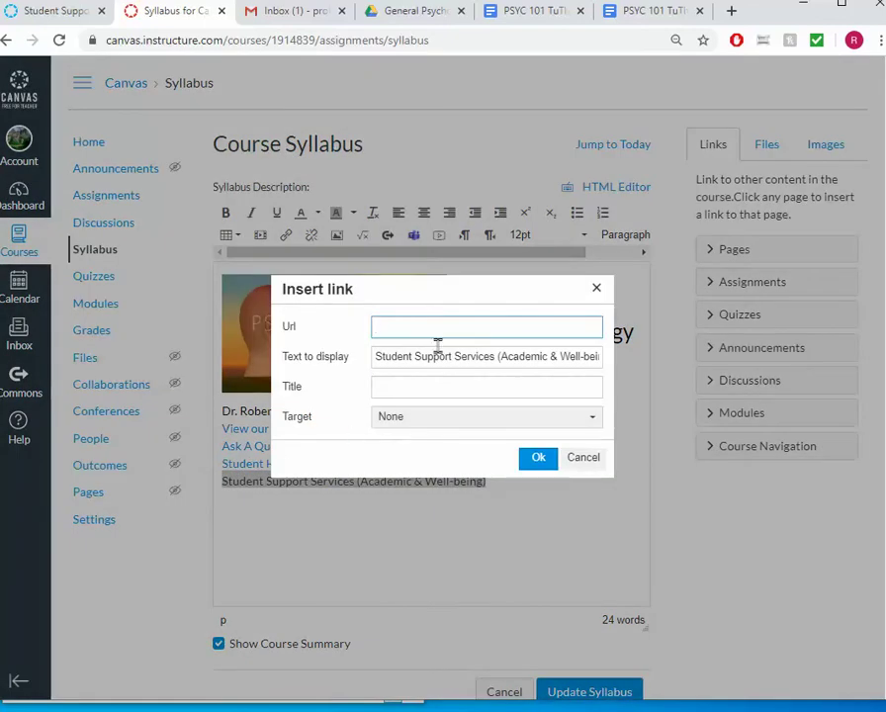
right_click(536, 330)
left_click(615, 455)
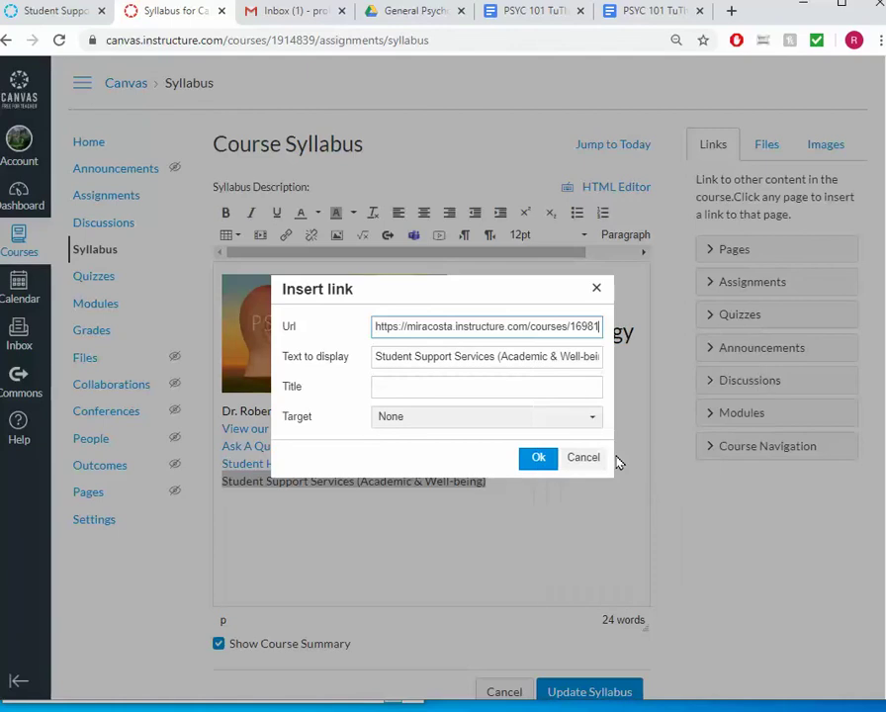
left_click(445, 418)
left_click(418, 461)
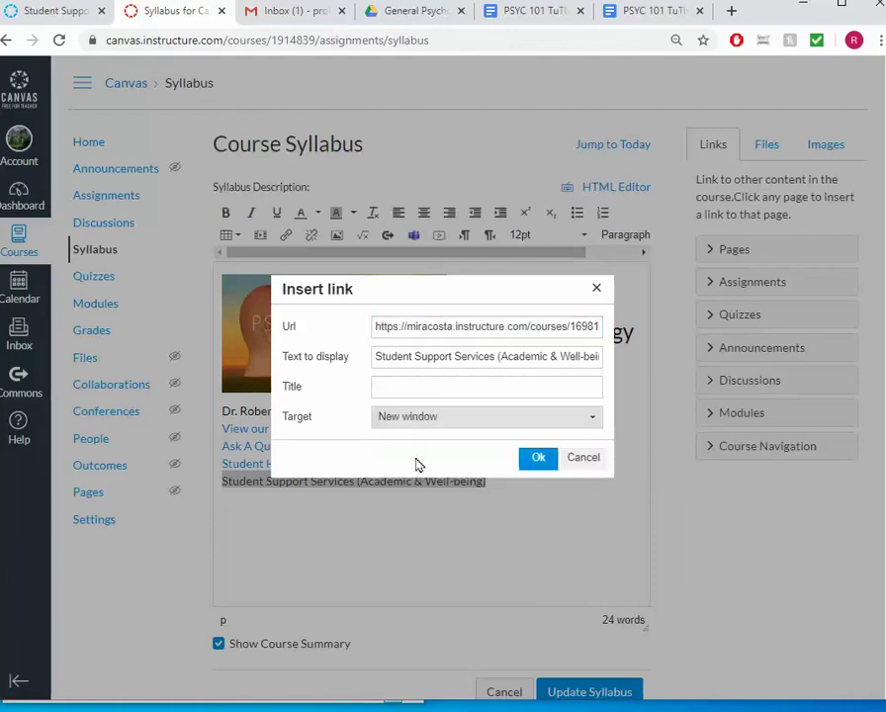
left_click(530, 461)
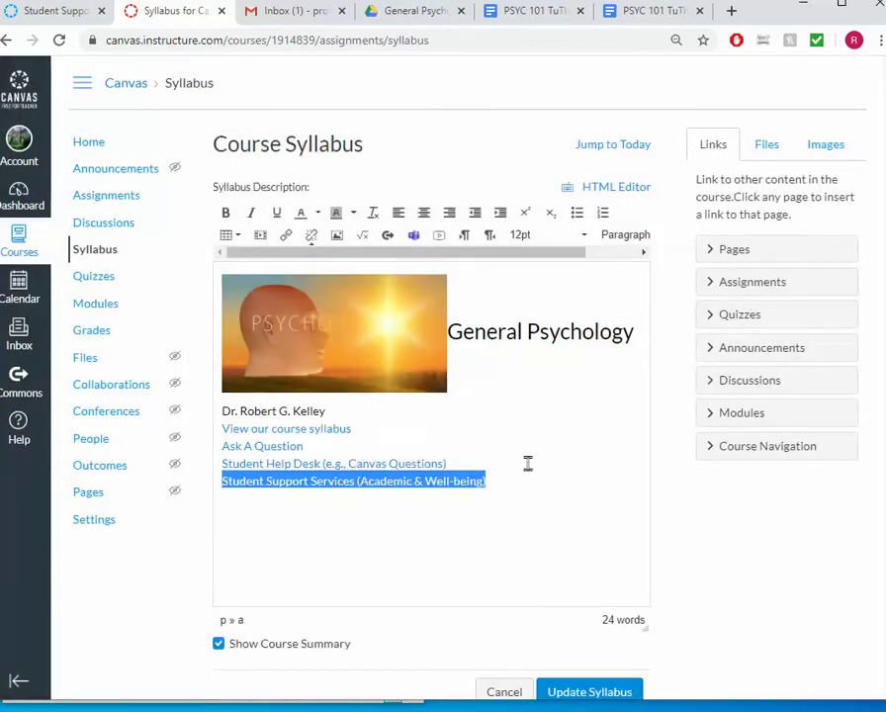
left_click(458, 535)
left_click(564, 690)
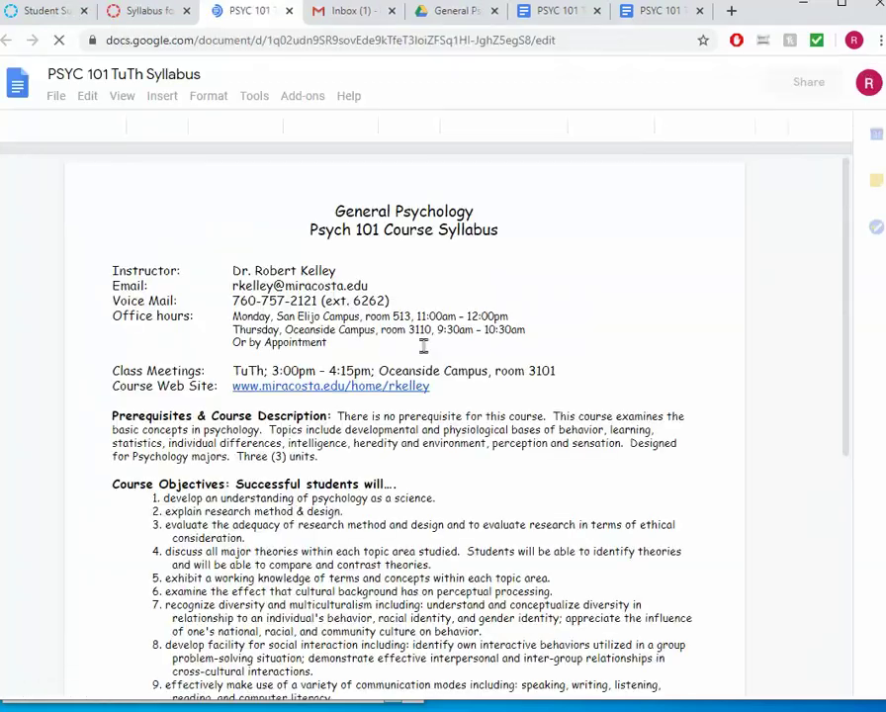
Test the "View our course syllabus" and "Ask A Question" links, check each target page and return to the course syllabus.
scroll(423, 346, "down", 2)
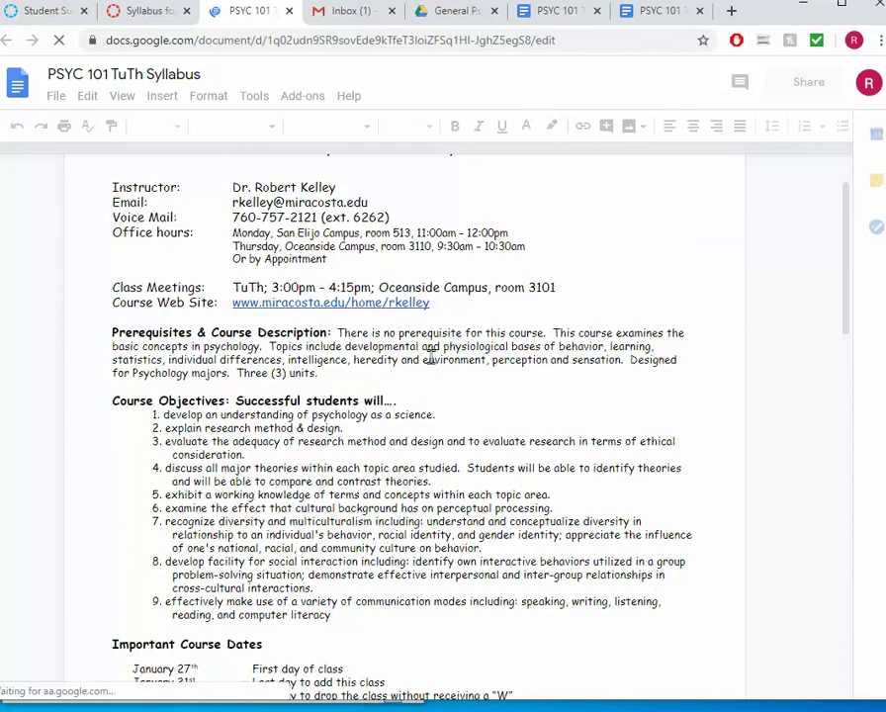
left_click(290, 12)
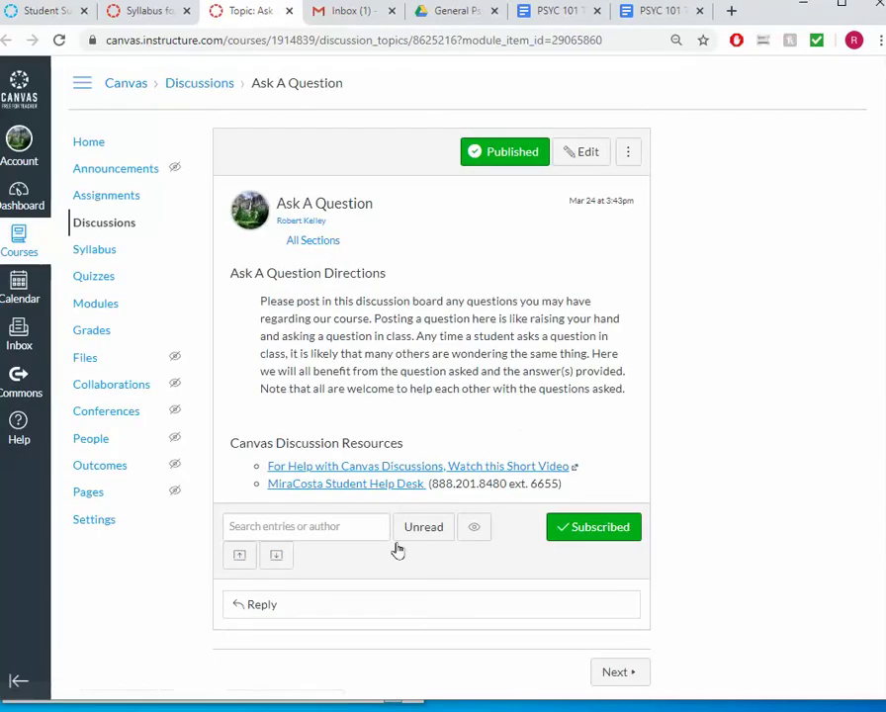
left_click(364, 614)
scroll(511, 655, "down", 2)
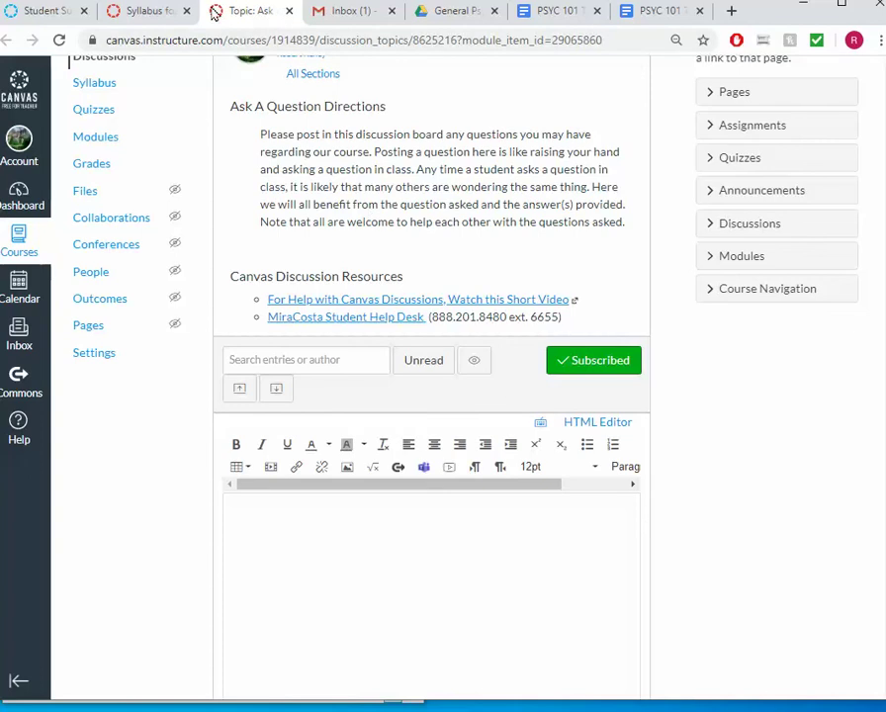
left_click(289, 11)
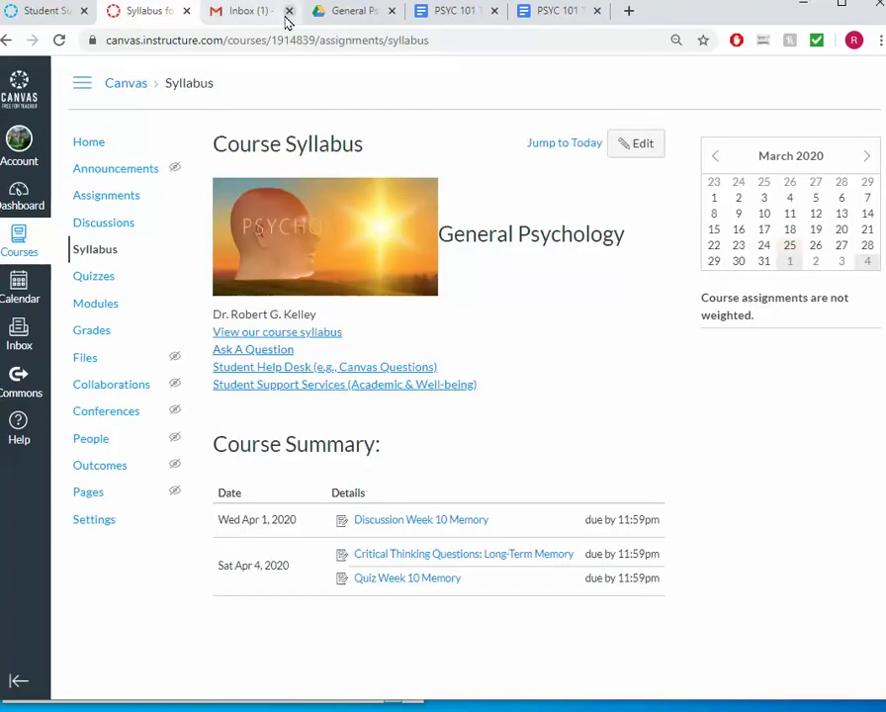
Test the Student Help Desk and Student Support Services links, look through each target page and close it.
left_click(273, 368)
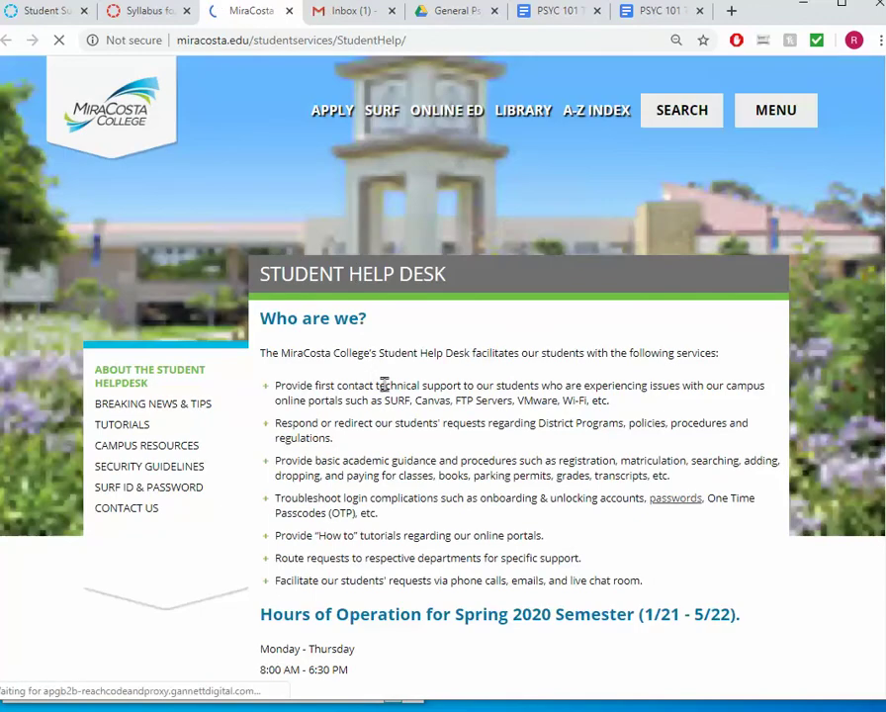
scroll(351, 511, "down", 4)
scroll(350, 512, "up", 4)
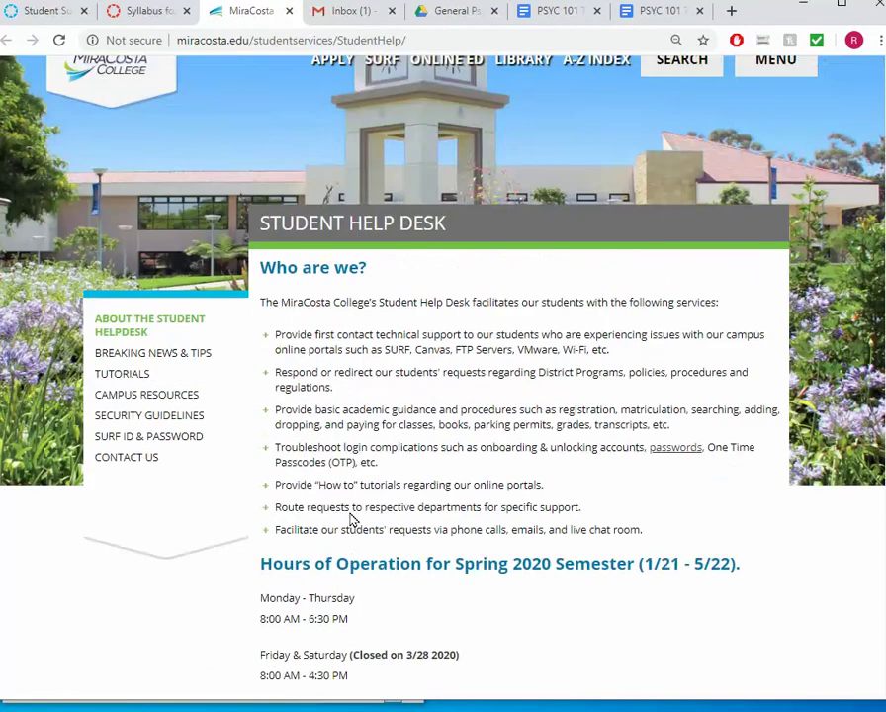
left_click(289, 12)
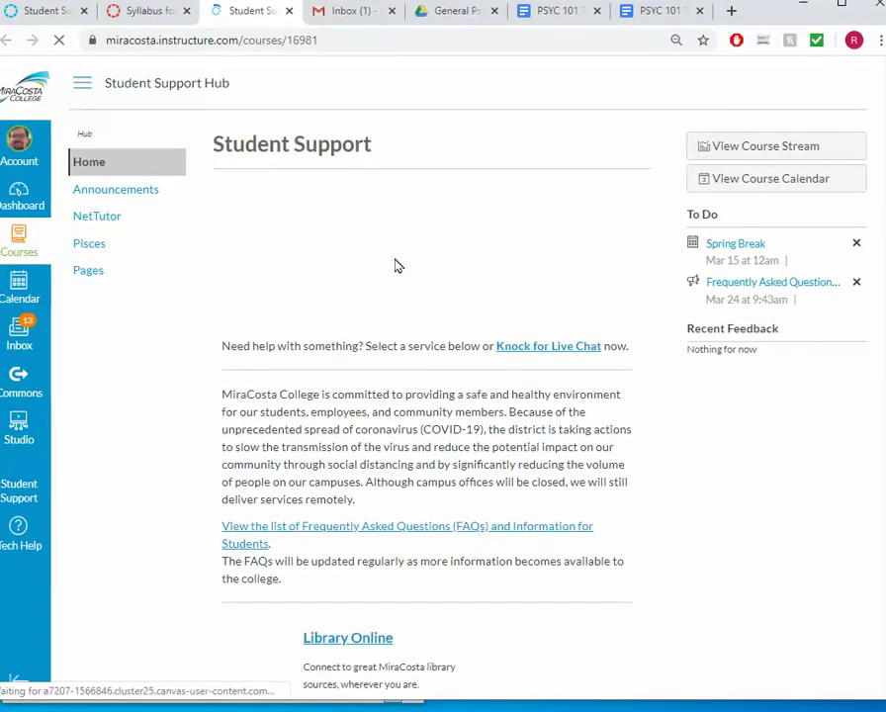
scroll(396, 261, "down", 3)
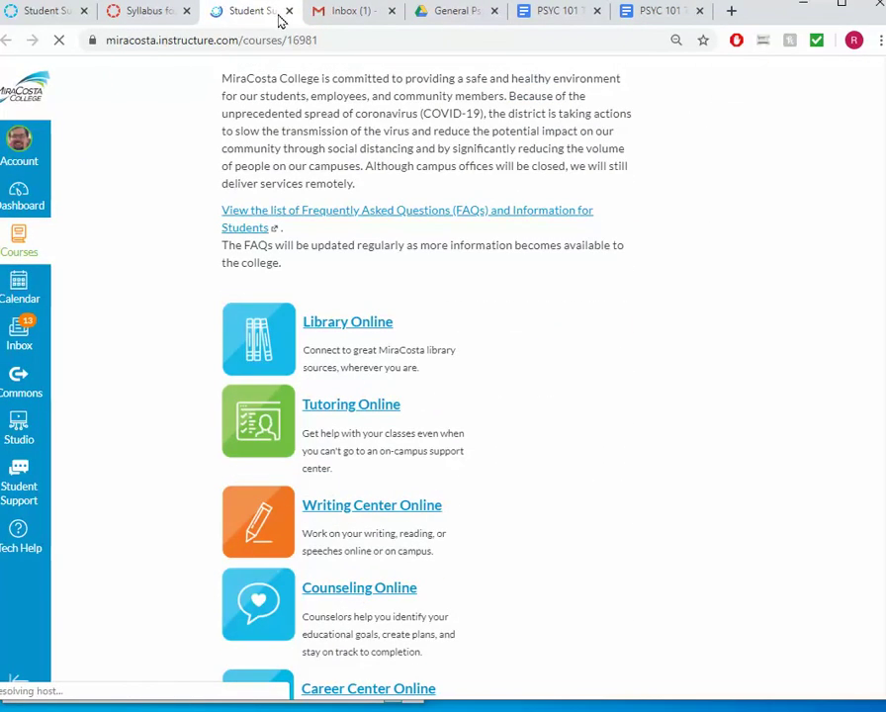
left_click(289, 11)
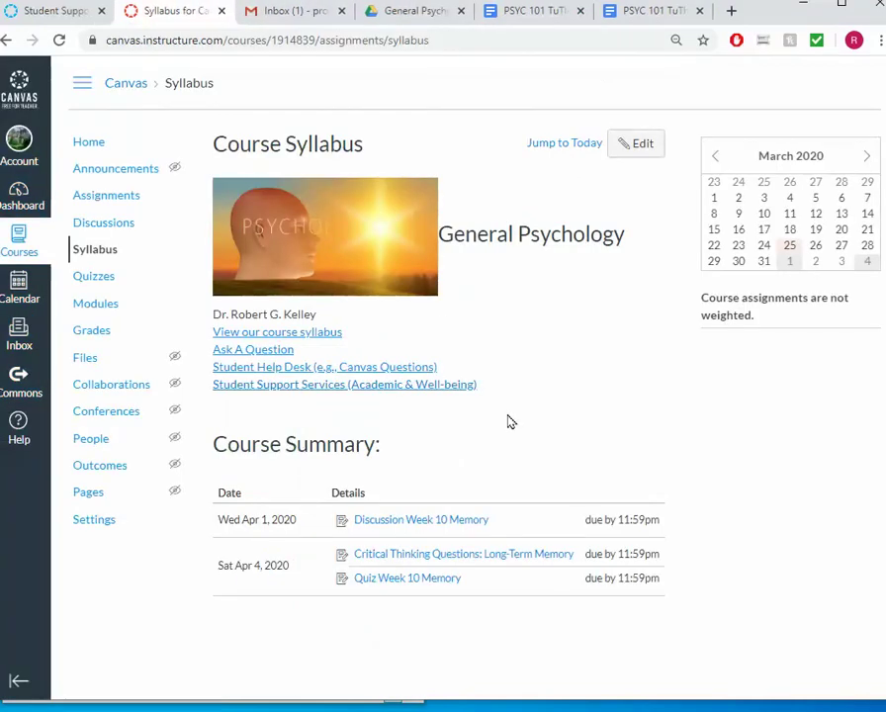